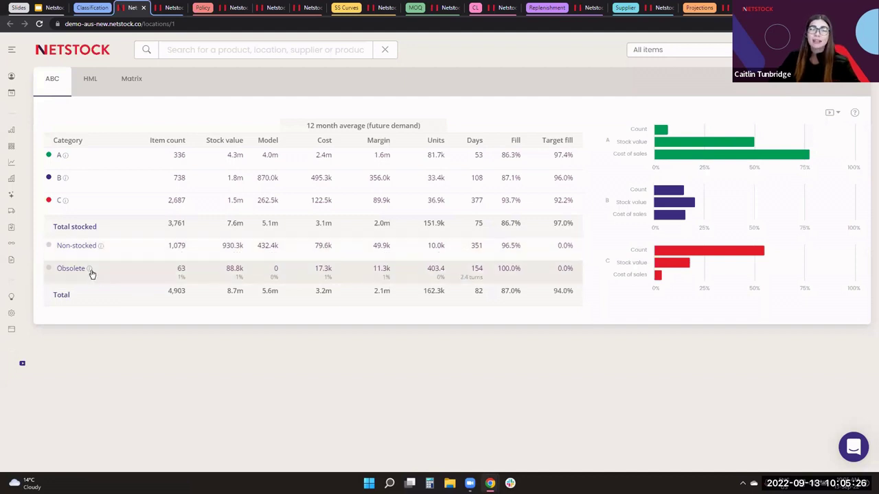
- Open the item classification settings and review the obsolete and non-stocked item rules
{"action": "left_click", "coordinate": [171, 8]}
{"action": "scroll", "coordinate": [240, 185], "scroll_direction": "up", "scroll_amount": 2}
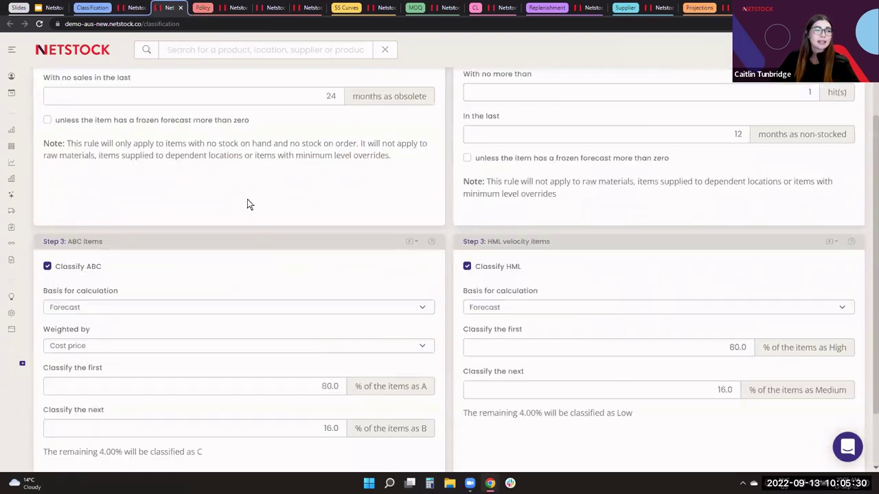
{"action": "scroll", "coordinate": [275, 219], "scroll_direction": "up", "scroll_amount": 1}
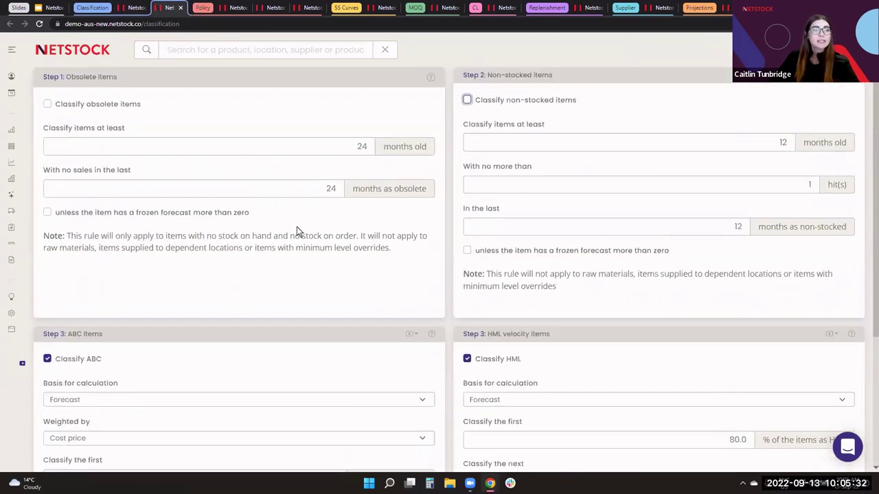
- Try out the non-stocked and obsolete item classification rules, checking the hits and months criteria, and leave both rules disabled
{"action": "left_click", "coordinate": [467, 99]}
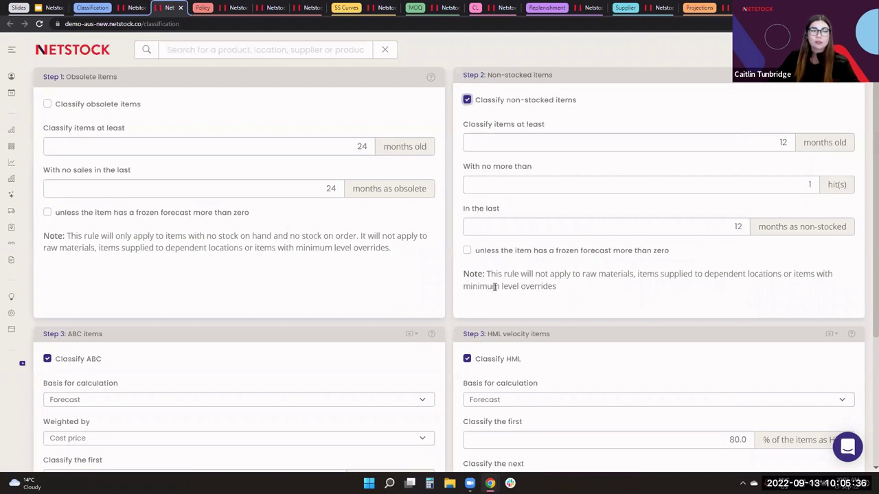
{"action": "left_click", "coordinate": [738, 189]}
{"action": "left_click", "coordinate": [734, 227]}
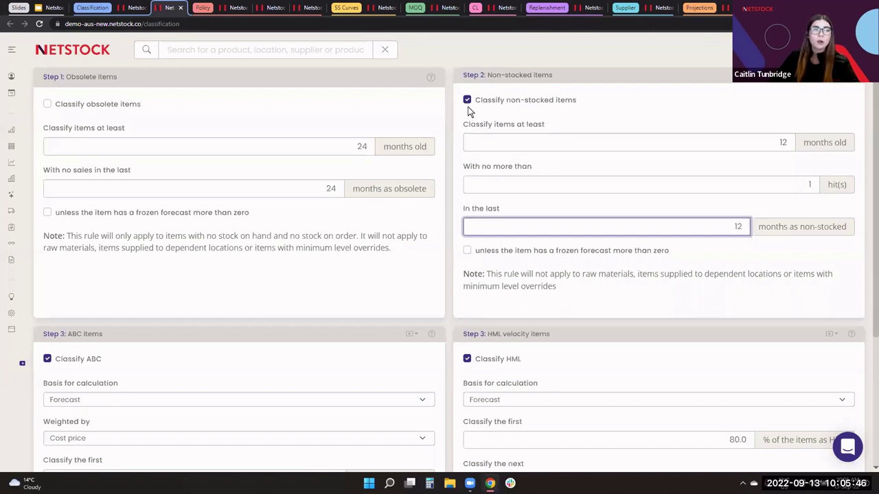
{"action": "left_click", "coordinate": [48, 104]}
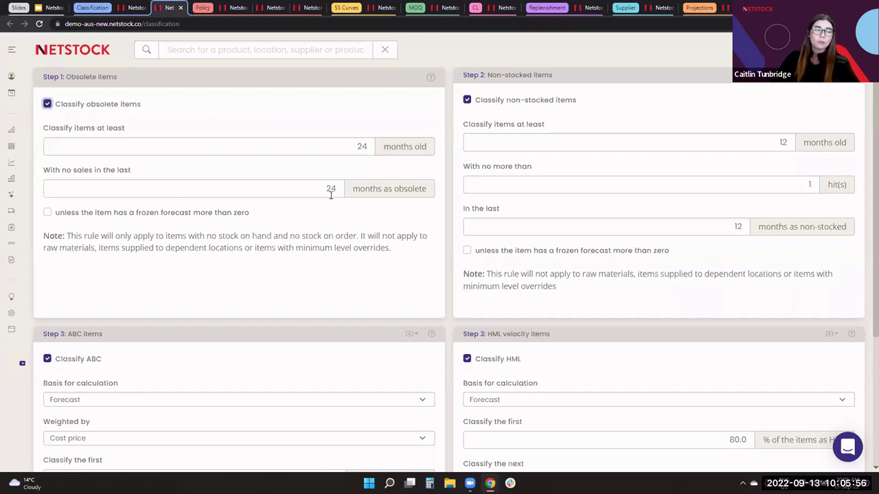
{"action": "left_click", "coordinate": [47, 104]}
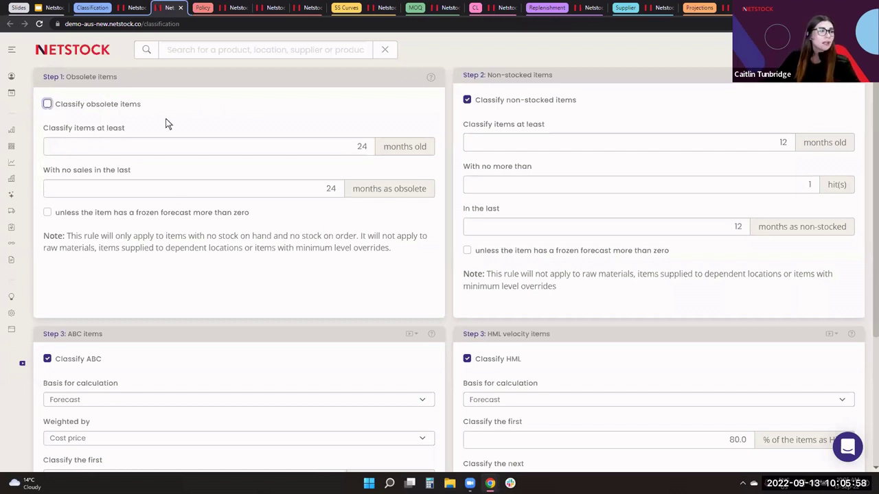
{"action": "left_click", "coordinate": [466, 100]}
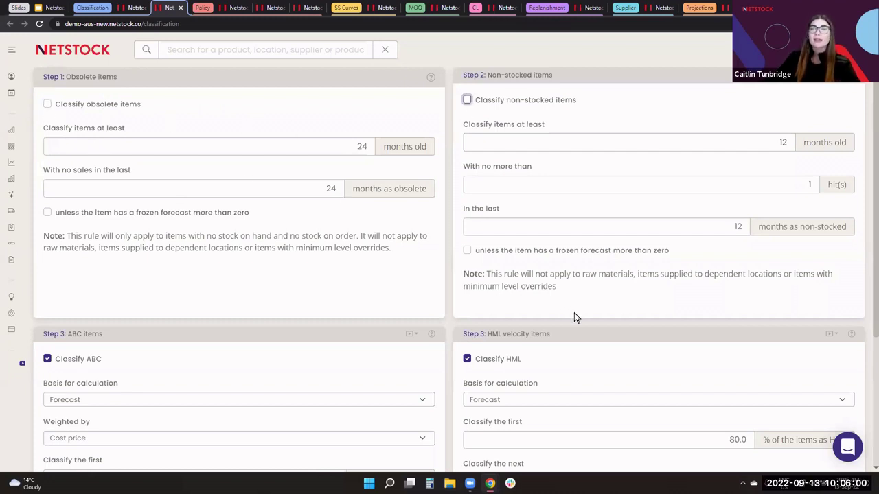
- Review the ABC classification's calculation basis choices, weighting choices and percentage of items classed as A
{"action": "scroll", "coordinate": [577, 317], "scroll_direction": "down", "scroll_amount": 3}
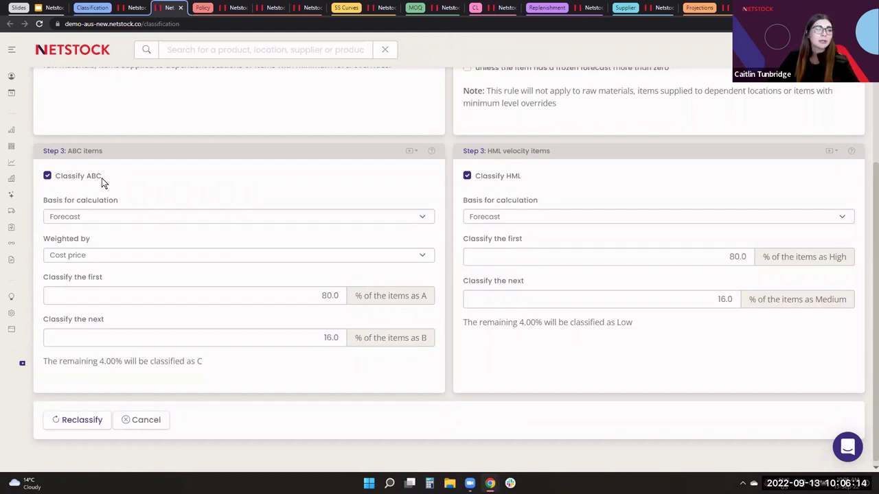
{"action": "left_click", "coordinate": [108, 215]}
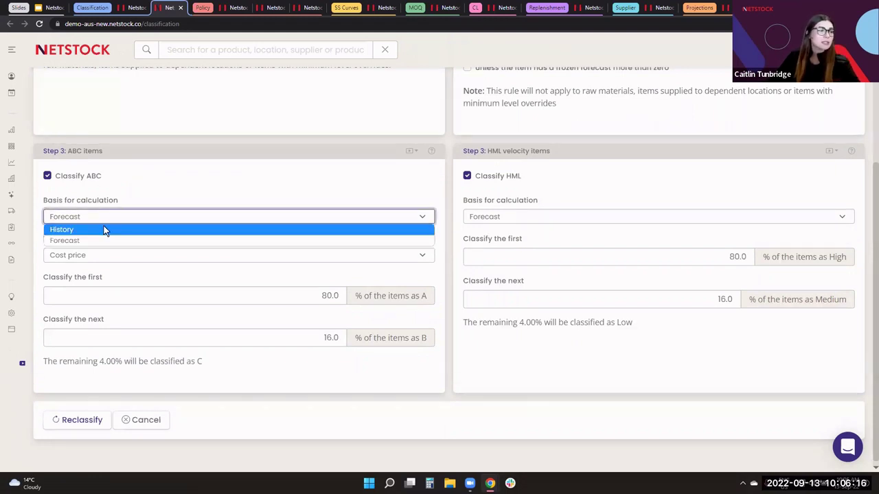
{"action": "left_click", "coordinate": [101, 260]}
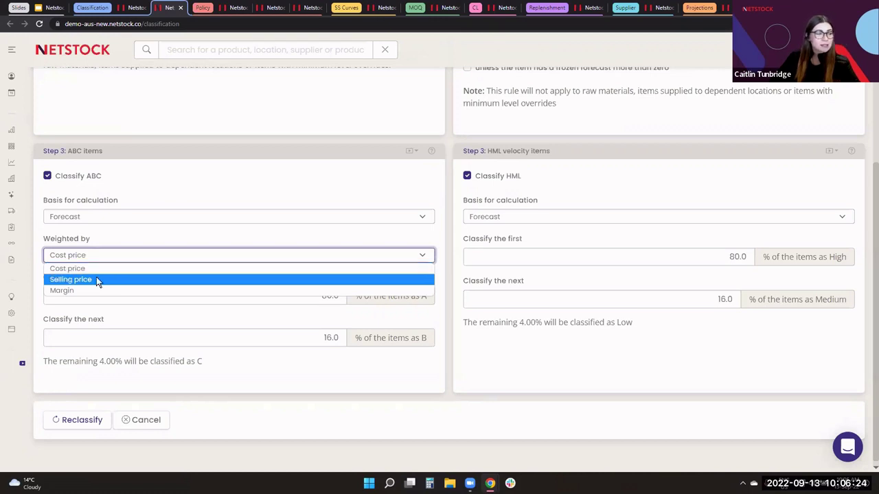
{"action": "left_click", "coordinate": [340, 305]}
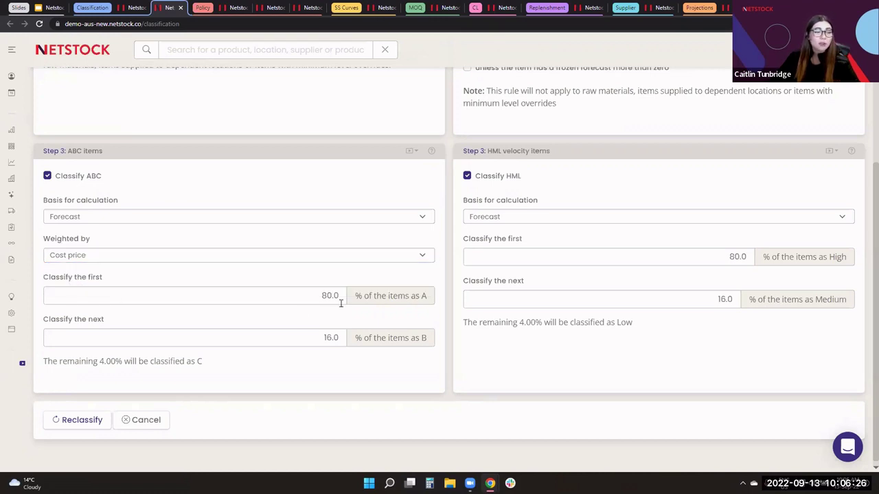
{"action": "left_click", "coordinate": [340, 301]}
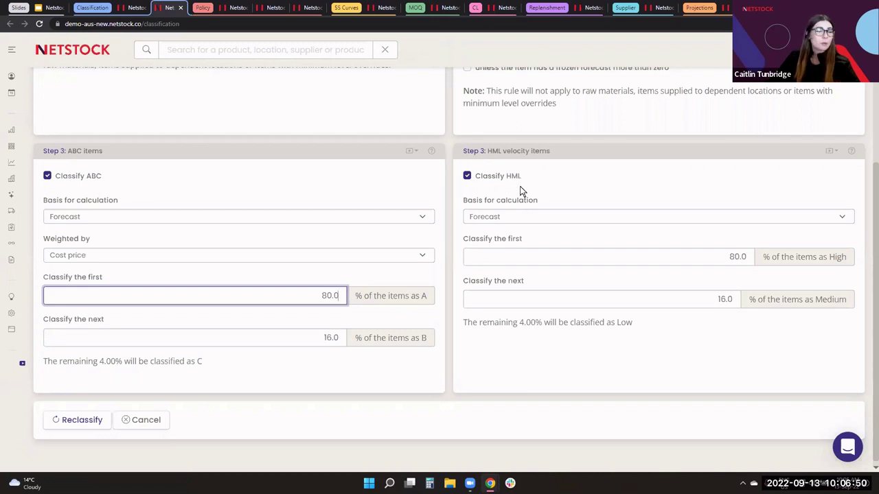
- Open the policy parameters matrix and examine the item count and replenishment settings of the CL and CH classes
{"action": "left_click", "coordinate": [234, 8]}
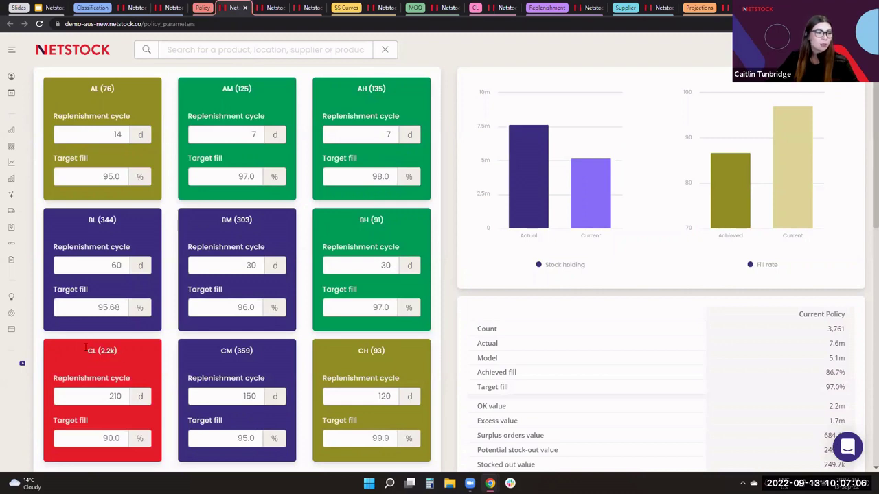
{"action": "left_click_drag", "start_coordinate": [101, 351], "coordinate": [116, 351]}
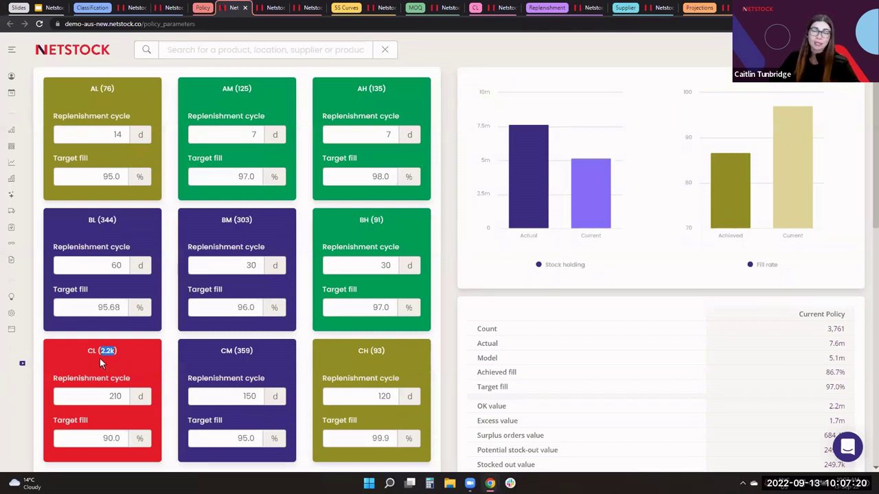
{"action": "left_click_drag", "start_coordinate": [108, 398], "coordinate": [122, 415]}
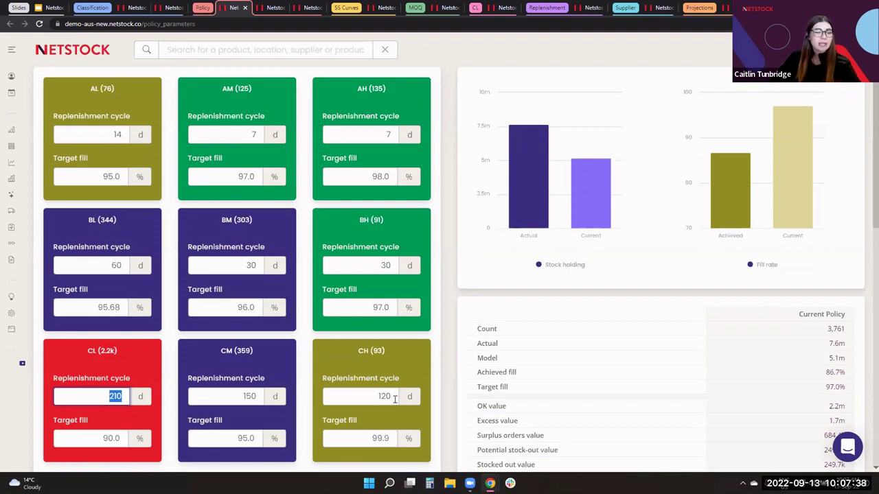
{"action": "left_click", "coordinate": [378, 351]}
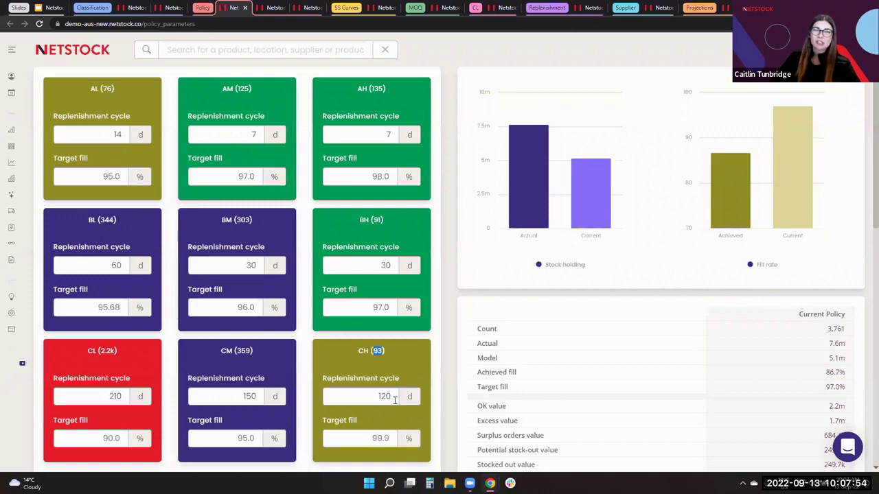
{"action": "double_click", "coordinate": [383, 439]}
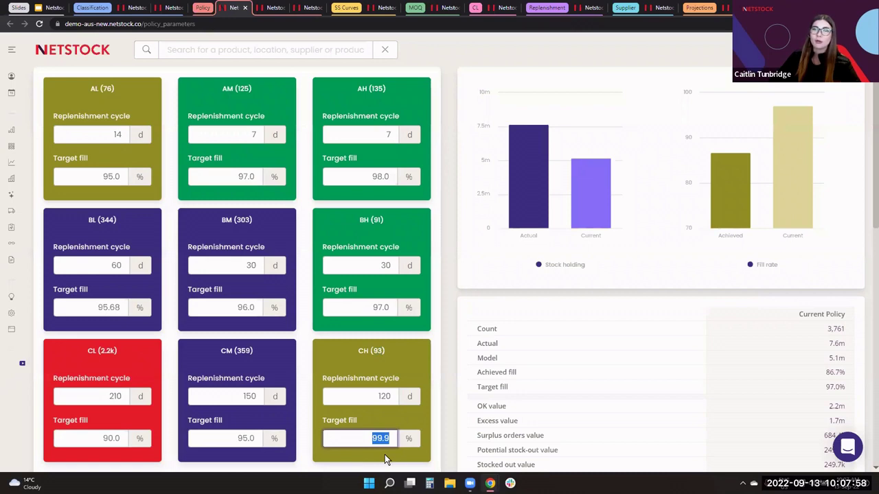
{"action": "double_click", "coordinate": [378, 399]}
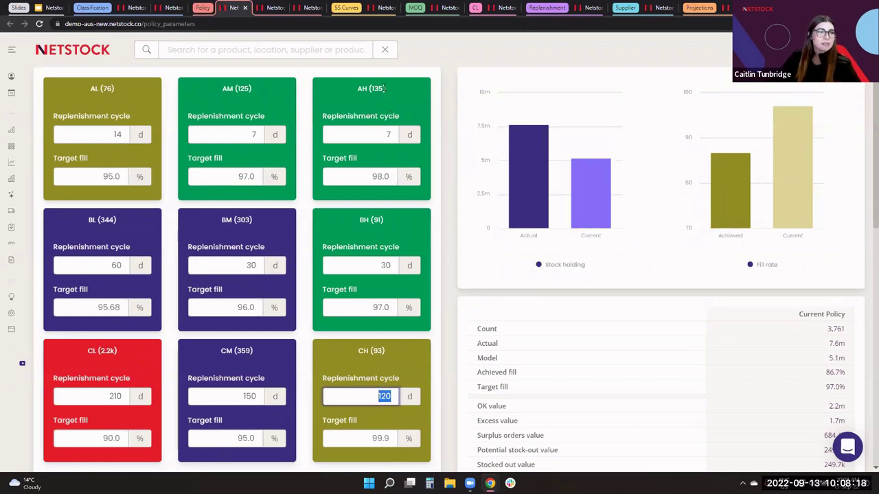
- Examine the item count, target fill and replenishment cycle of the AH and AL classes in the policy matrix
{"action": "left_click_drag", "start_coordinate": [385, 88], "coordinate": [371, 88]}
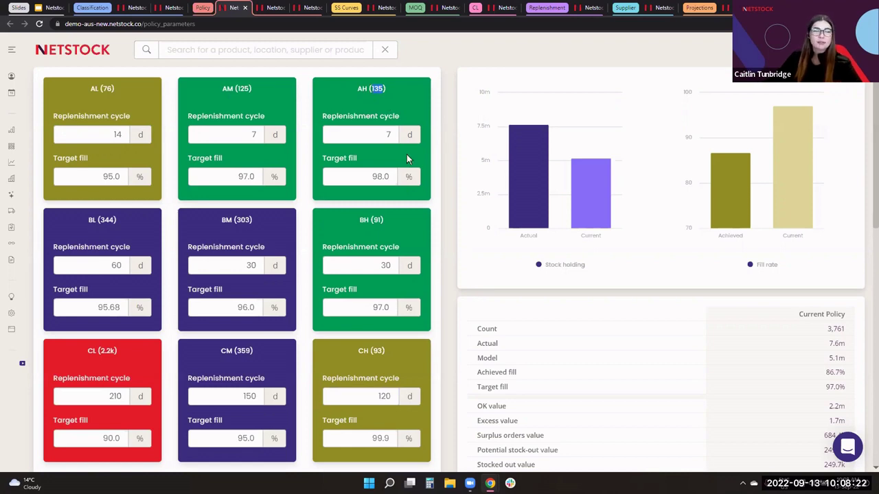
{"action": "left_click_drag", "start_coordinate": [389, 177], "coordinate": [377, 178]}
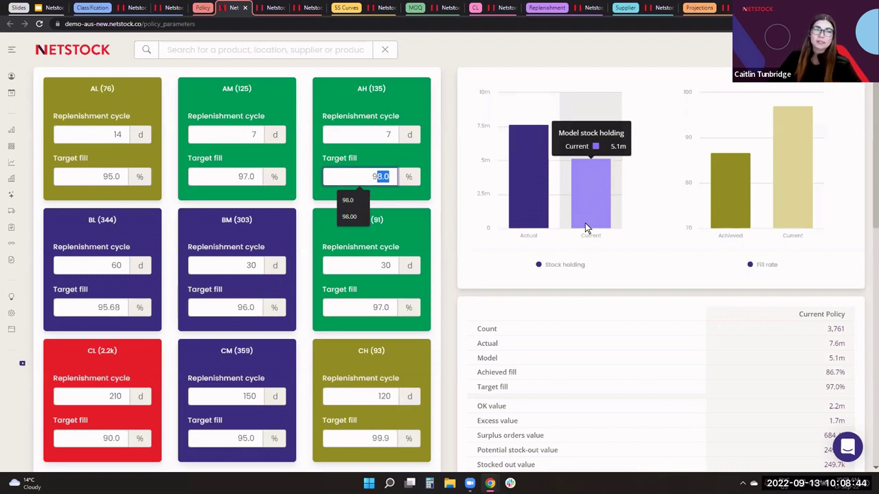
{"action": "left_click", "coordinate": [382, 134]}
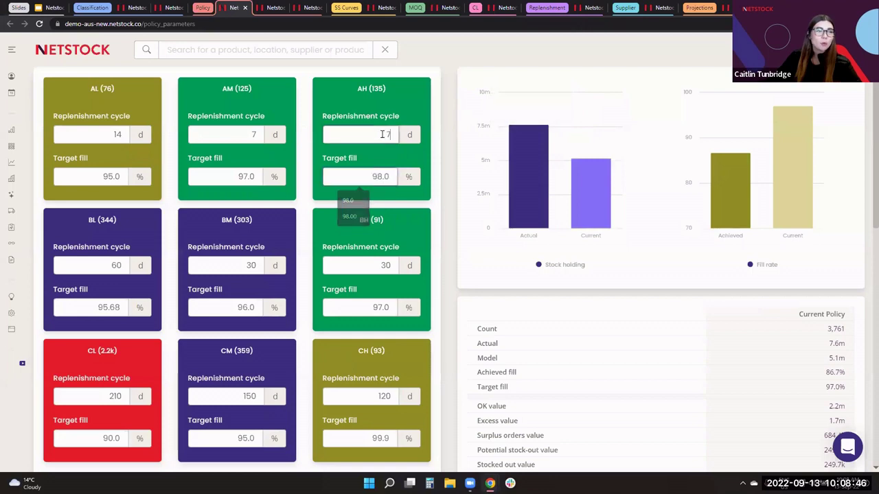
{"action": "double_click", "coordinate": [385, 134]}
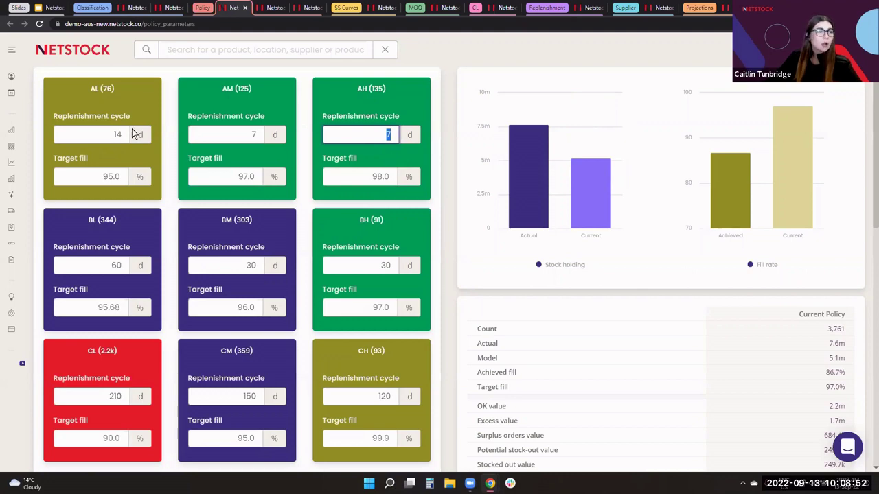
{"action": "double_click", "coordinate": [107, 89]}
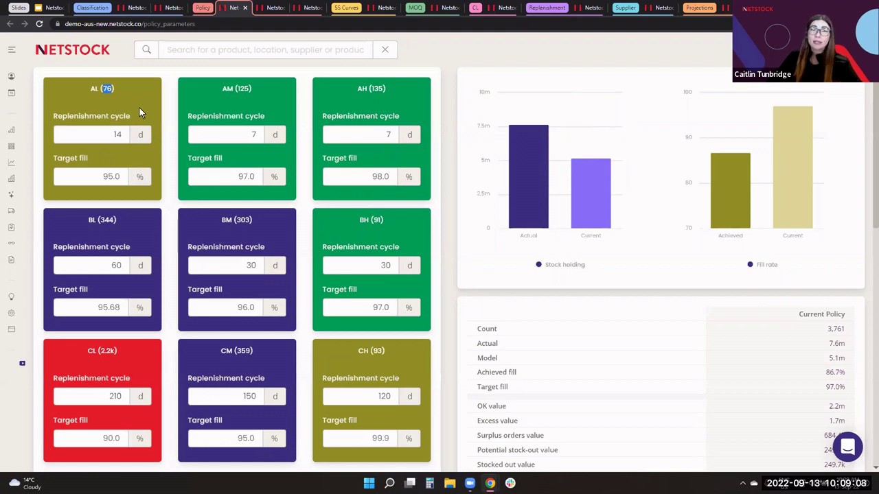
{"action": "double_click", "coordinate": [107, 180]}
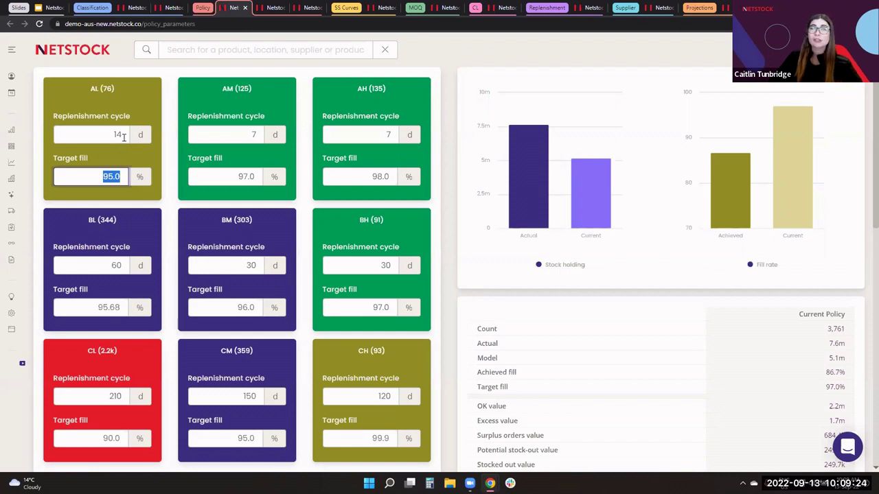
{"action": "left_click", "coordinate": [159, 157]}
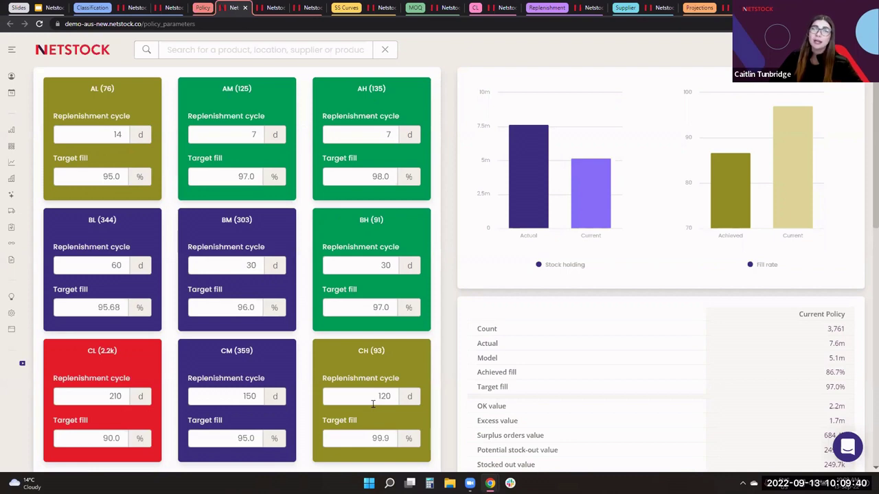
- View the policy override rules, then the blank new-rule form with its replenishment cycle override and date fields
{"action": "left_click", "coordinate": [266, 7]}
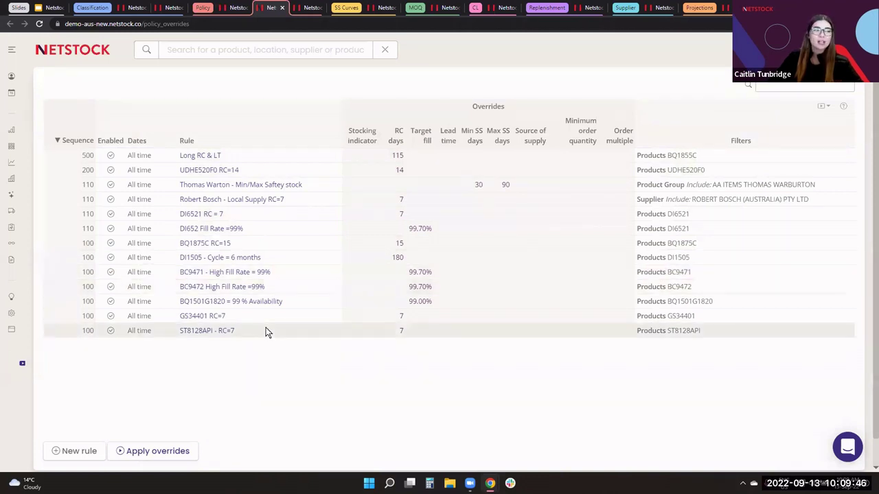
{"action": "left_click", "coordinate": [308, 8]}
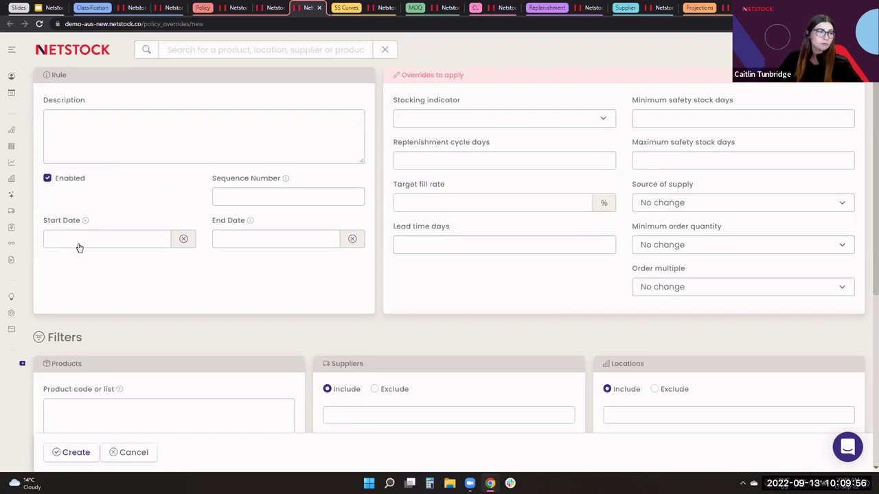
{"action": "left_click", "coordinate": [408, 162]}
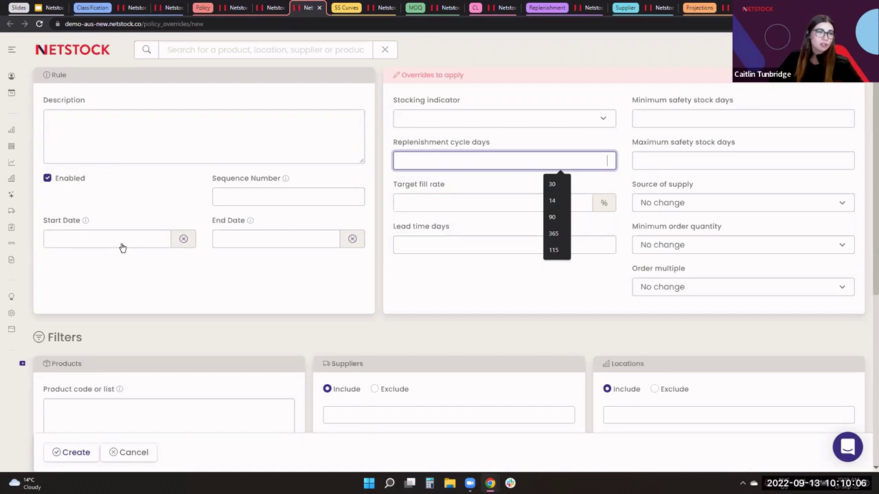
{"action": "left_click", "coordinate": [423, 278]}
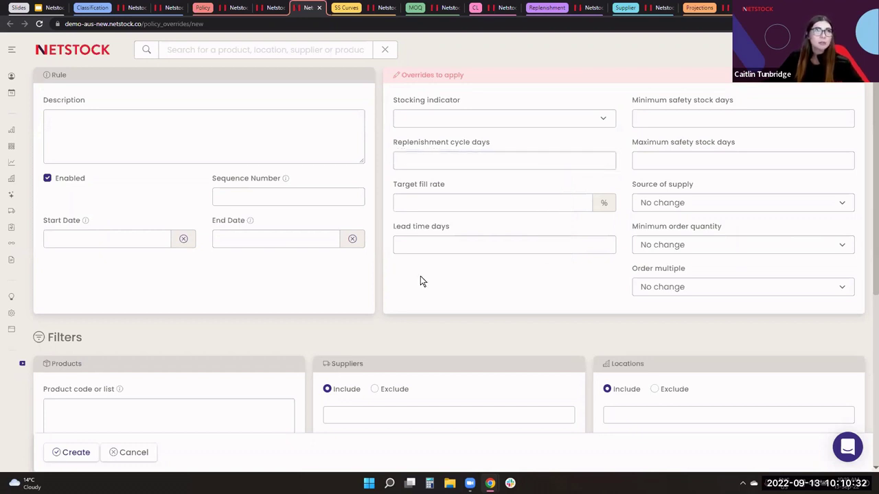
- Open the safety stock curves for product DI6521 and inspect the target fill, replenishment cycle and lead time curves
{"action": "left_click", "coordinate": [382, 8]}
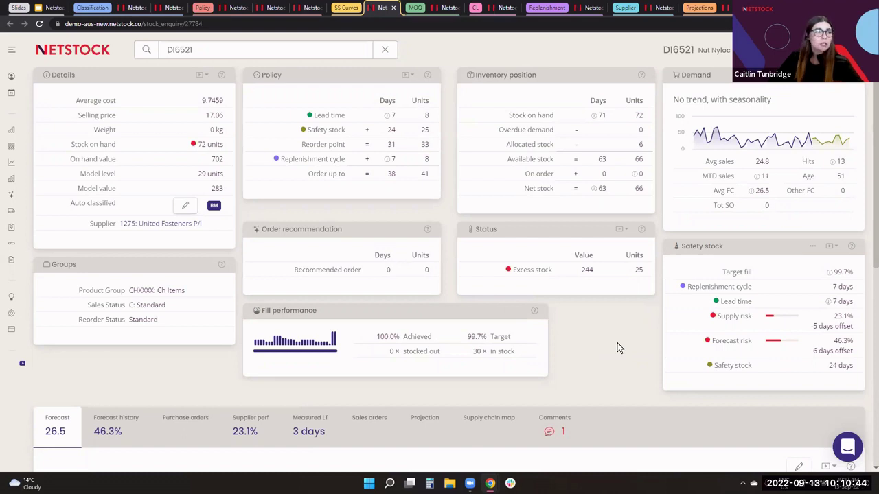
{"action": "left_click", "coordinate": [812, 249]}
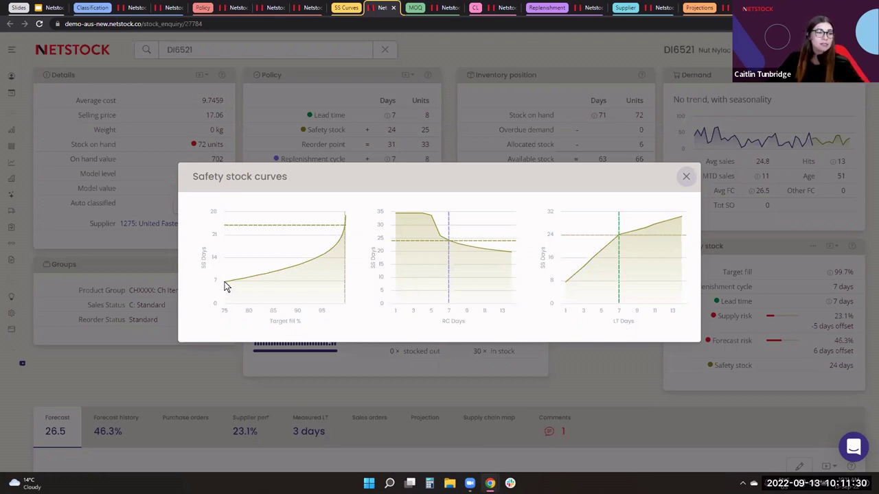
{"action": "mouse_move", "coordinate": [224, 282]}
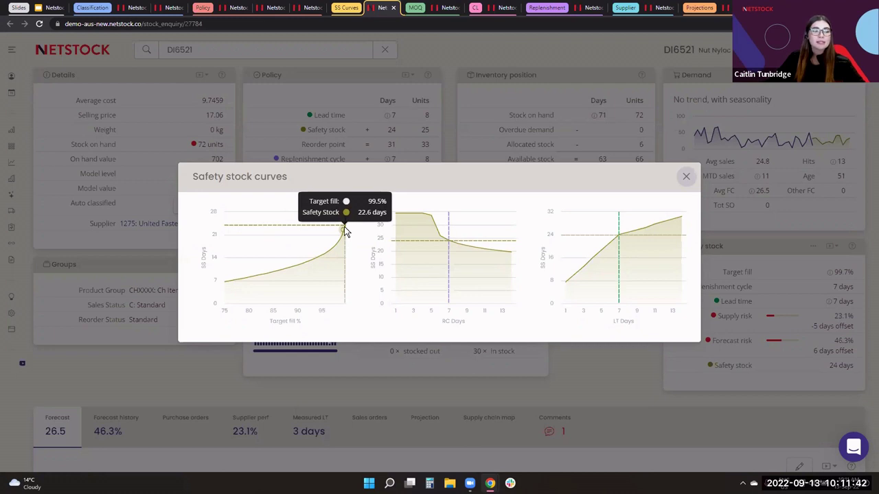
{"action": "mouse_move", "coordinate": [390, 227]}
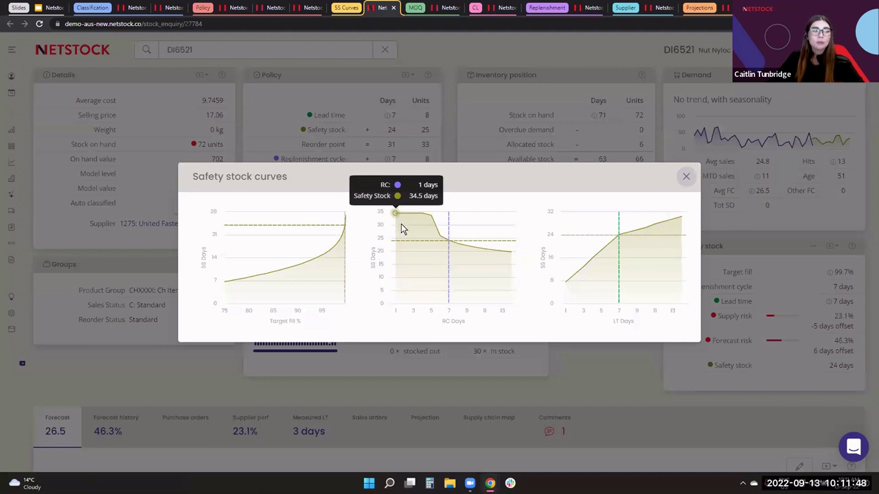
{"action": "mouse_move", "coordinate": [415, 221]}
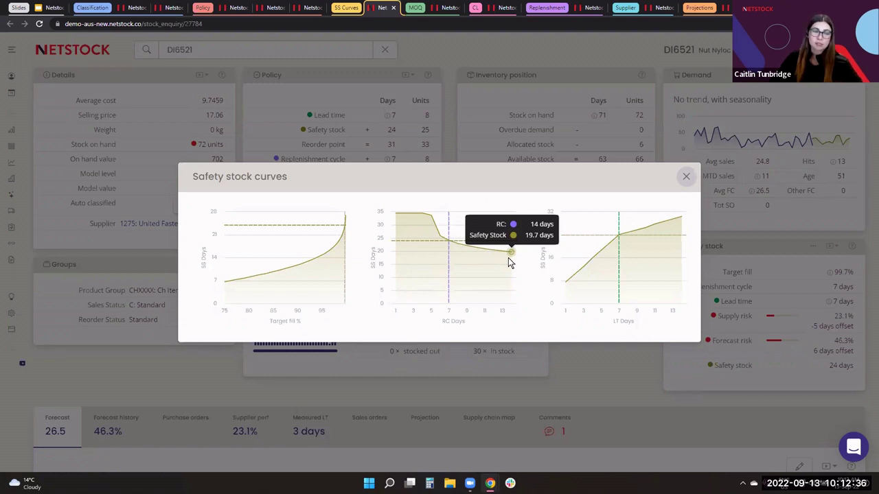
{"action": "mouse_move", "coordinate": [569, 285]}
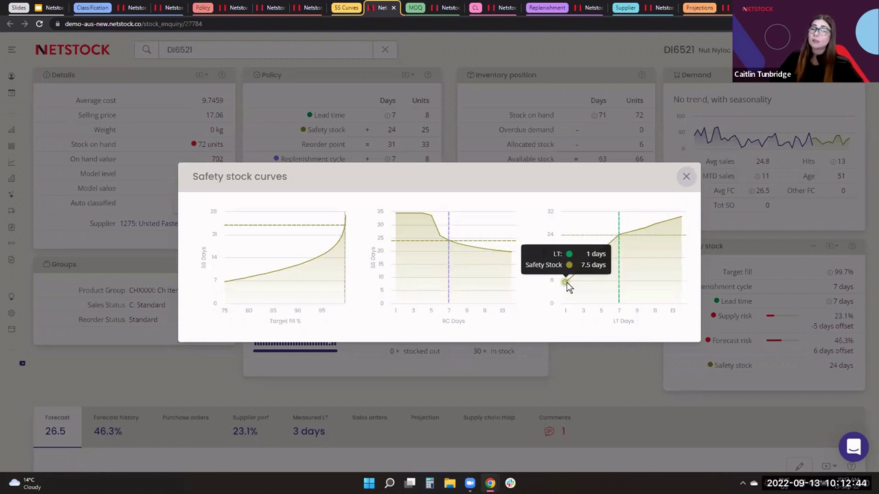
- Compare the safety stock days at different lead times on the lead time curve and close the safety stock curves
{"action": "mouse_move", "coordinate": [631, 241]}
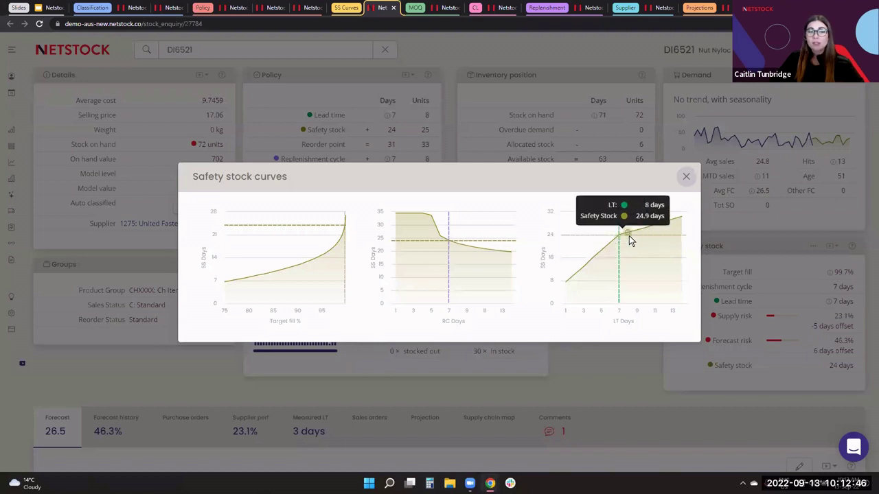
{"action": "mouse_move", "coordinate": [682, 222]}
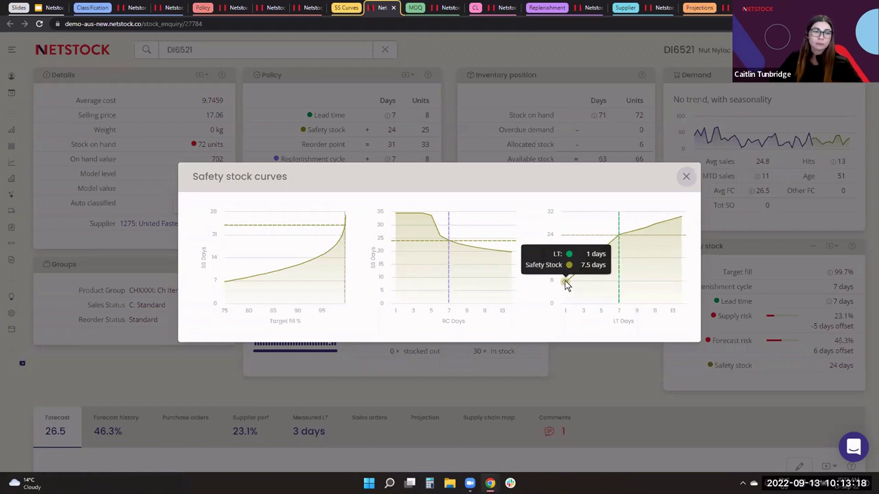
{"action": "left_click", "coordinate": [686, 177]}
- Open the stock enquiry for GS33136 and compare its order multiple, replenishment cycle, minimum order quantity, effective RC and model level
{"action": "left_click", "coordinate": [446, 8]}
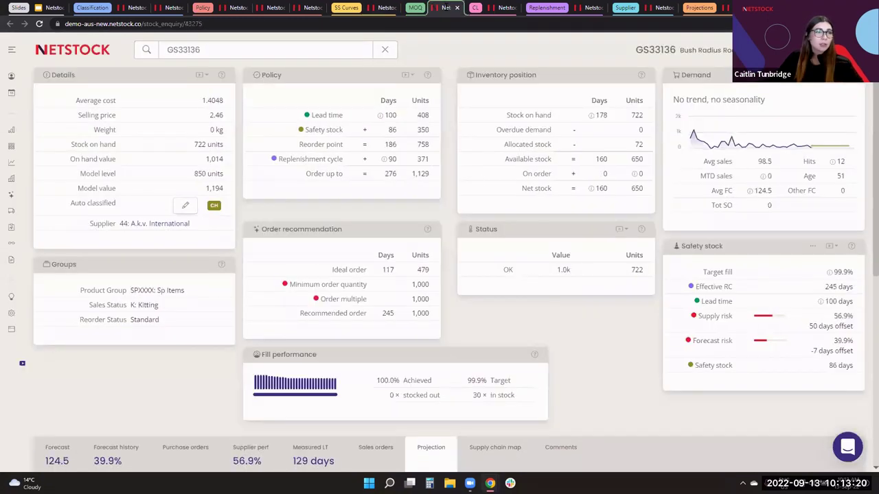
{"action": "left_click_drag", "start_coordinate": [430, 285], "coordinate": [411, 300]}
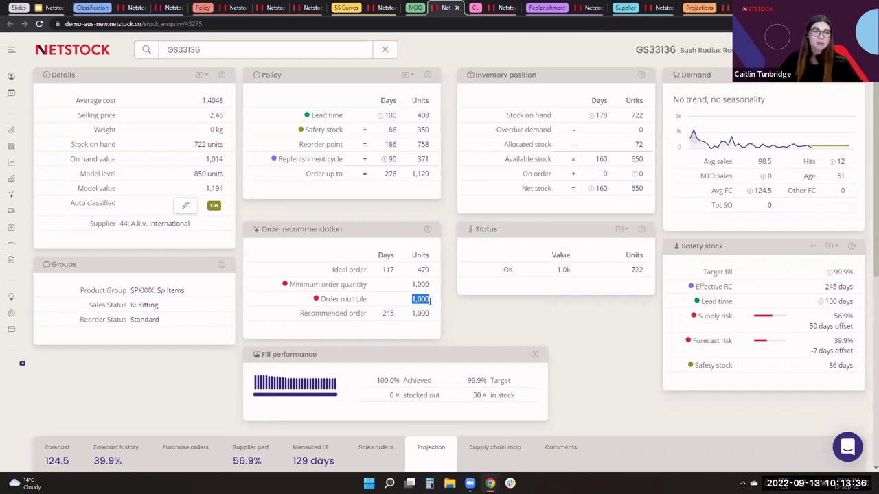
{"action": "double_click", "coordinate": [395, 160]}
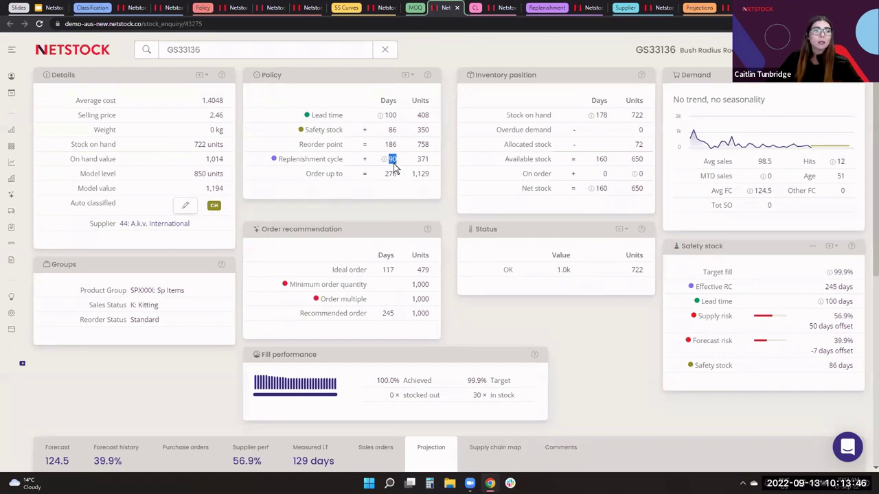
{"action": "left_click_drag", "start_coordinate": [439, 288], "coordinate": [412, 288]}
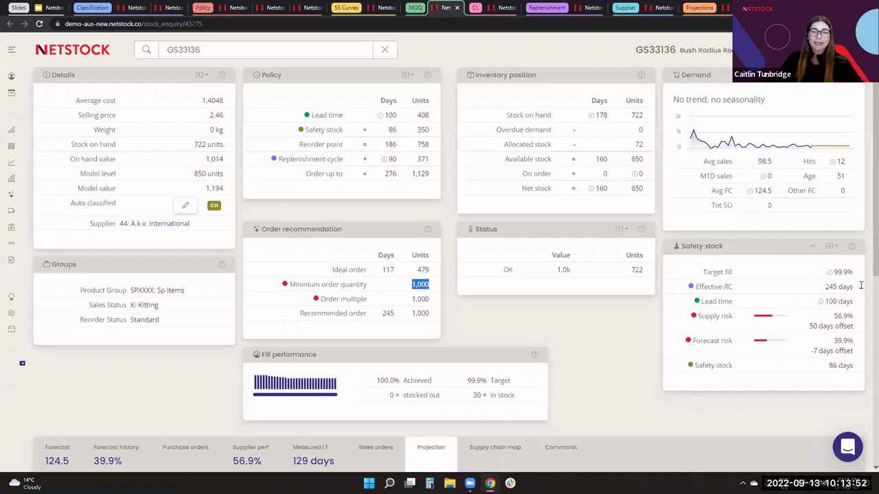
{"action": "left_click_drag", "start_coordinate": [858, 286], "coordinate": [824, 287]}
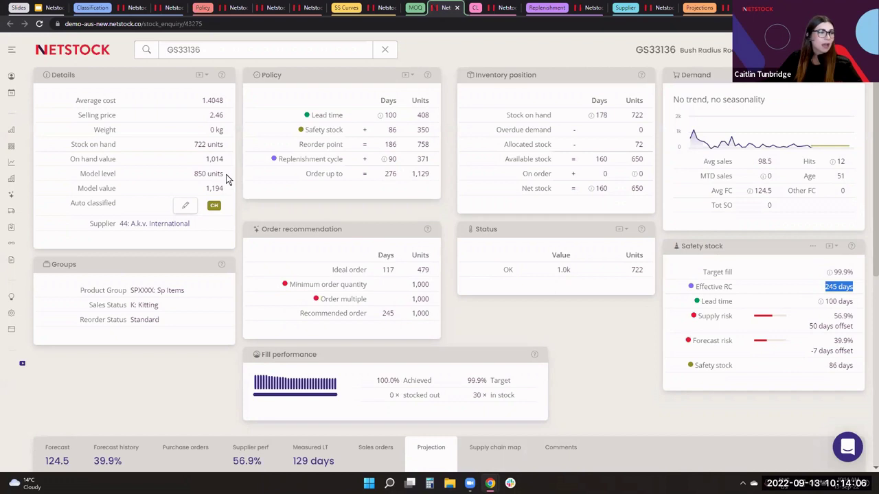
{"action": "left_click_drag", "start_coordinate": [226, 176], "coordinate": [198, 180]}
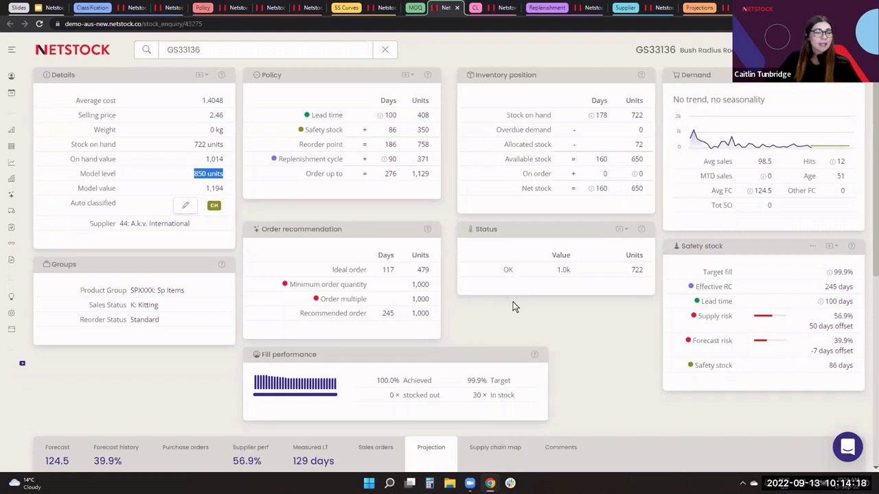
- Examine the stock projection chart of GS33136 and view its projected orders
{"action": "scroll", "coordinate": [514, 307], "scroll_direction": "down", "scroll_amount": 4}
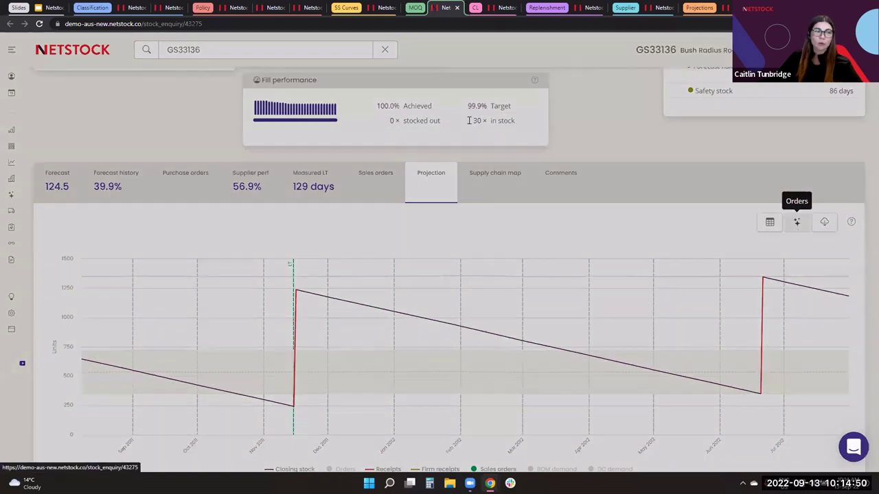
{"action": "left_click", "coordinate": [798, 225]}
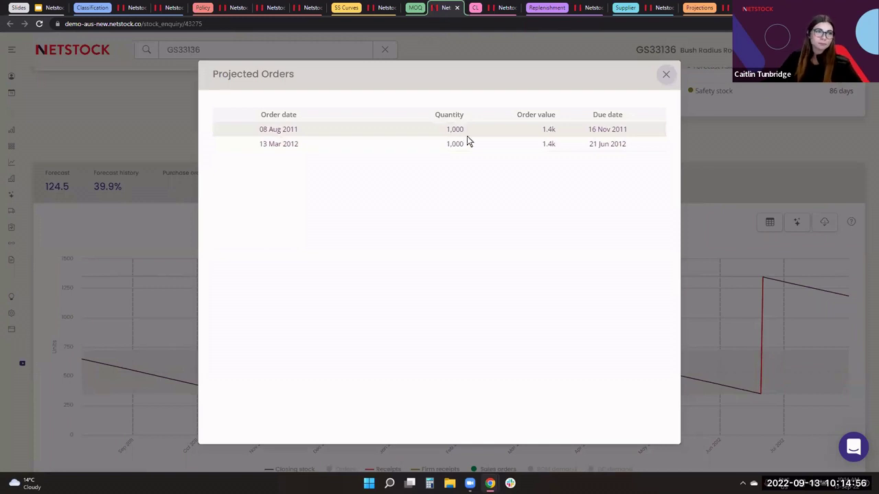
{"action": "left_click", "coordinate": [666, 75]}
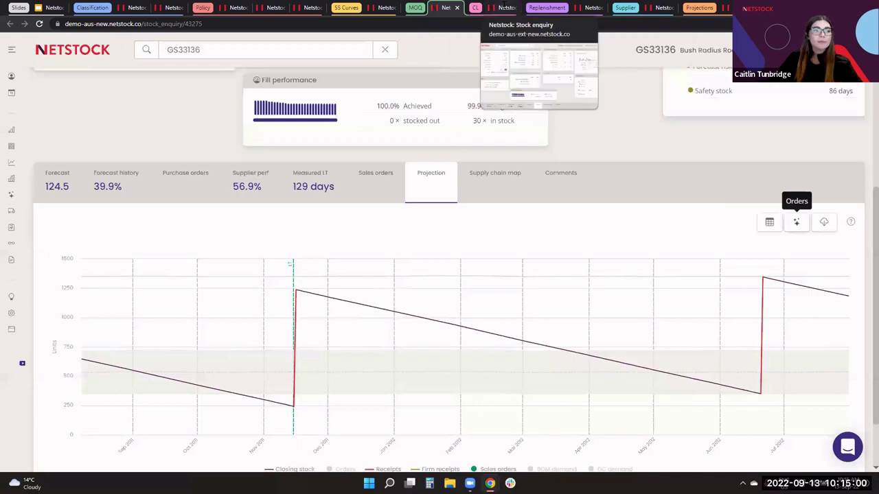
- Open the stock enquiry for TQ8344 and examine the replenishment cycle and order-up-to days in its policy
{"action": "left_click", "coordinate": [505, 7]}
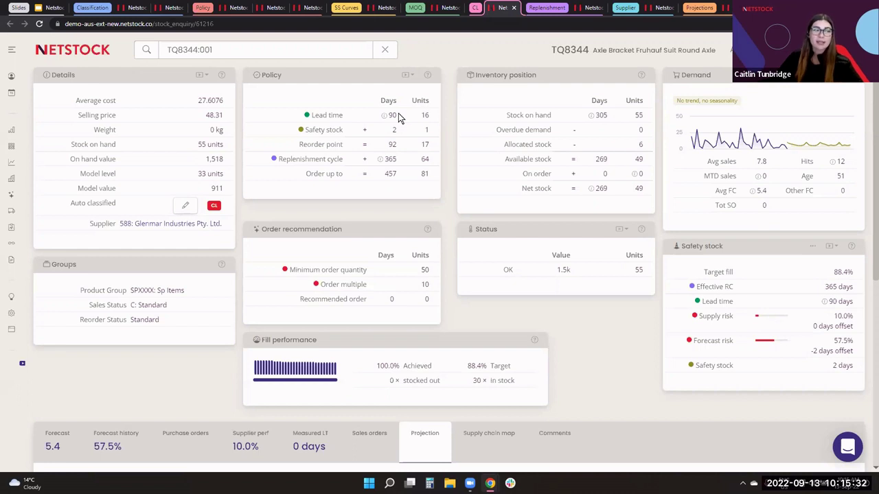
{"action": "double_click", "coordinate": [388, 159]}
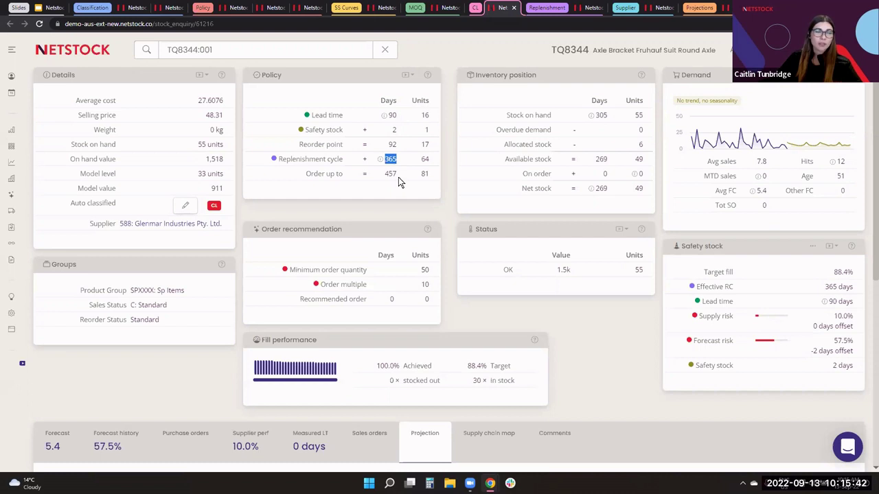
{"action": "double_click", "coordinate": [390, 174]}
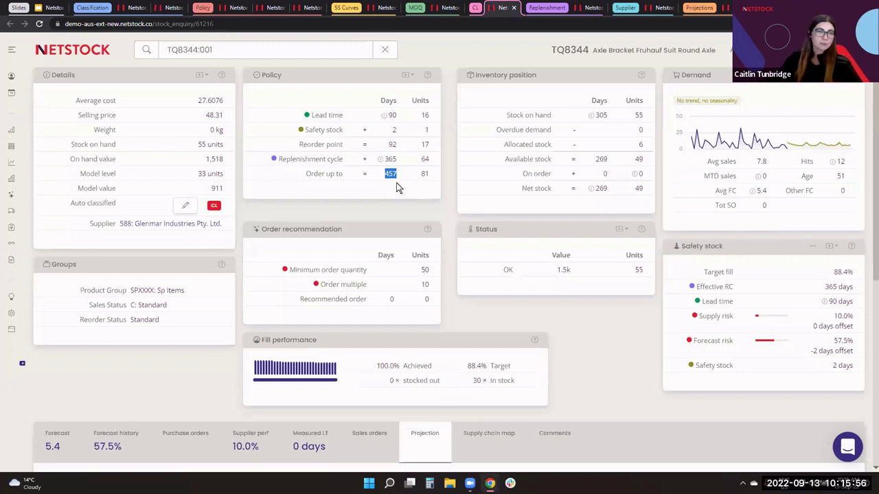
- Examine the stock projection chart of TQ8344 and check the quantities of its two projected orders
{"action": "scroll", "coordinate": [606, 305], "scroll_direction": "down", "scroll_amount": 1}
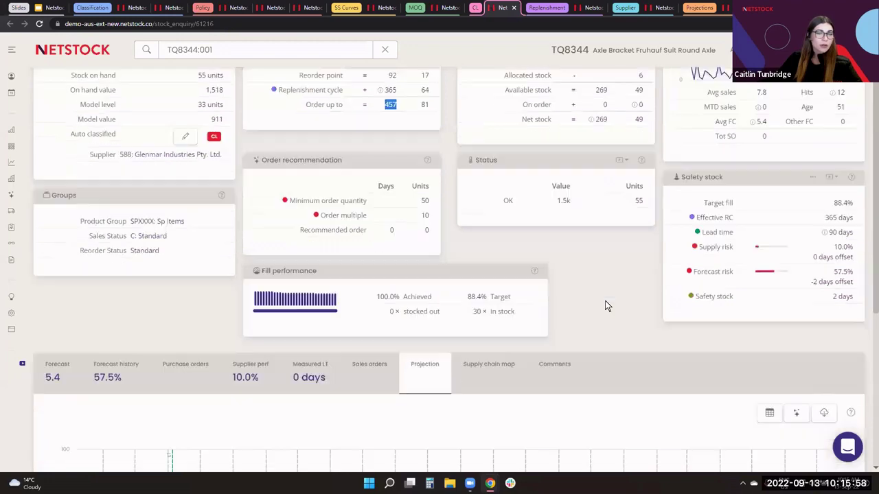
{"action": "scroll", "coordinate": [606, 305], "scroll_direction": "down", "scroll_amount": 4}
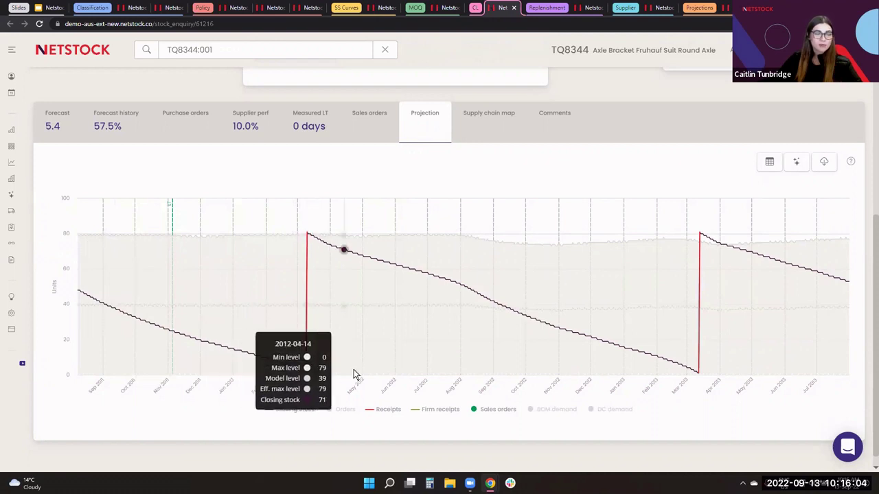
{"action": "left_click", "coordinate": [706, 267]}
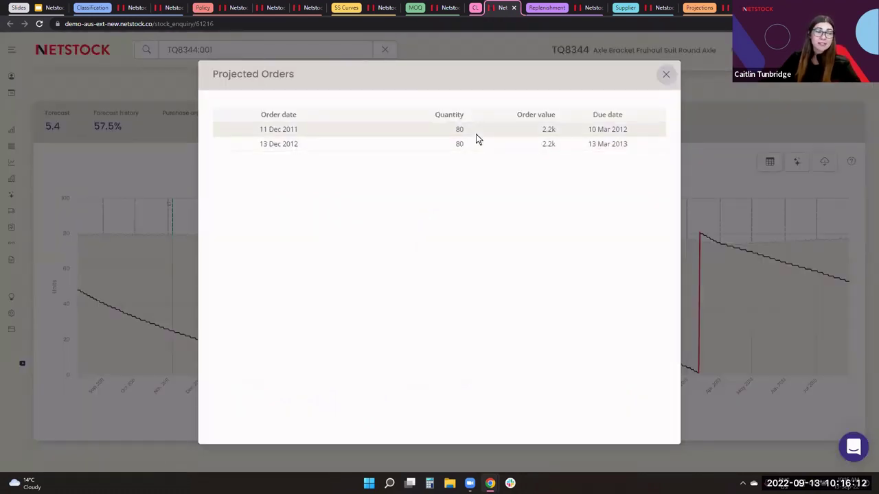
{"action": "double_click", "coordinate": [459, 129]}
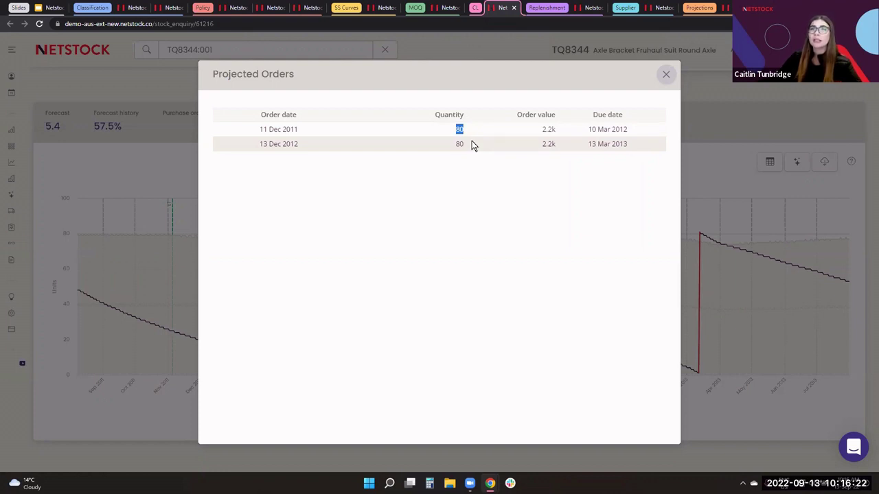
{"action": "double_click", "coordinate": [461, 145]}
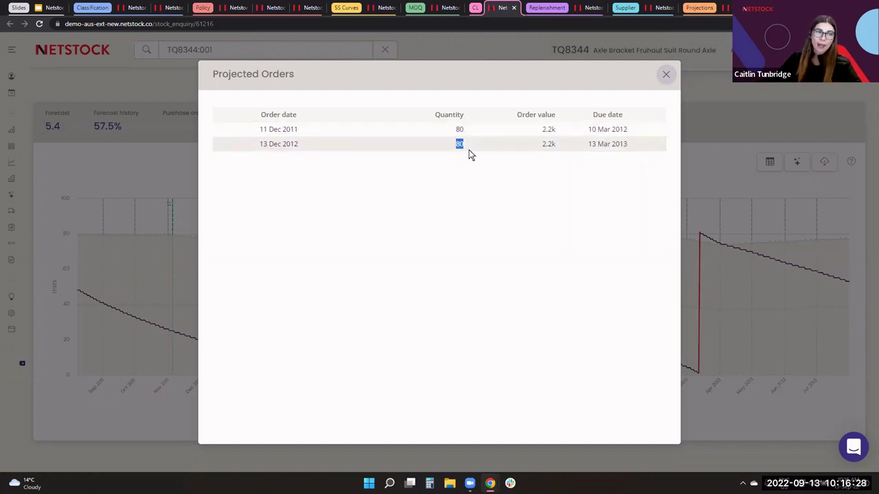
{"action": "left_click", "coordinate": [665, 74]}
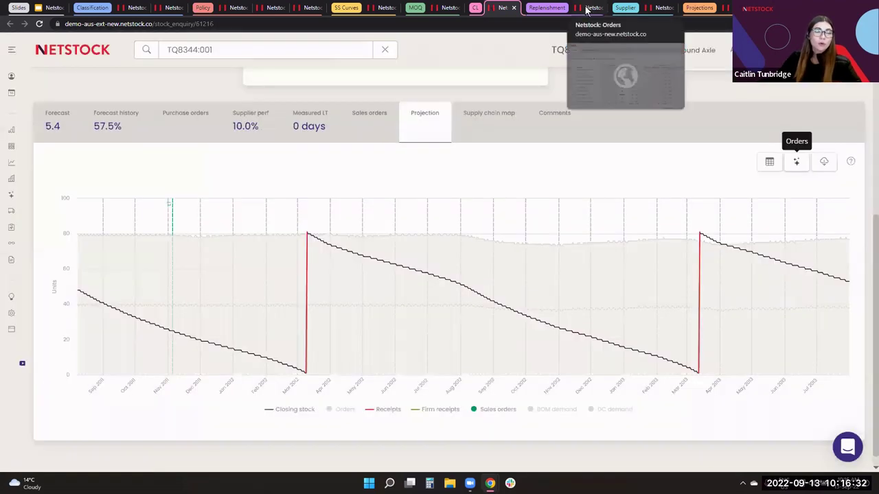
- Open the supplier orders page, set the look forward days of Apparel Supplier Co to 60 and check its recommended order value
{"action": "left_click", "coordinate": [589, 8]}
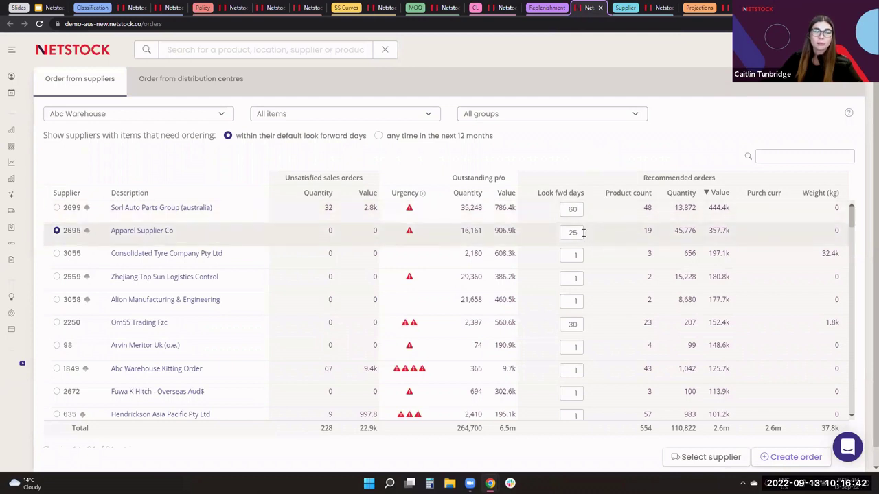
{"action": "left_click_drag", "start_coordinate": [583, 232], "coordinate": [565, 233]}
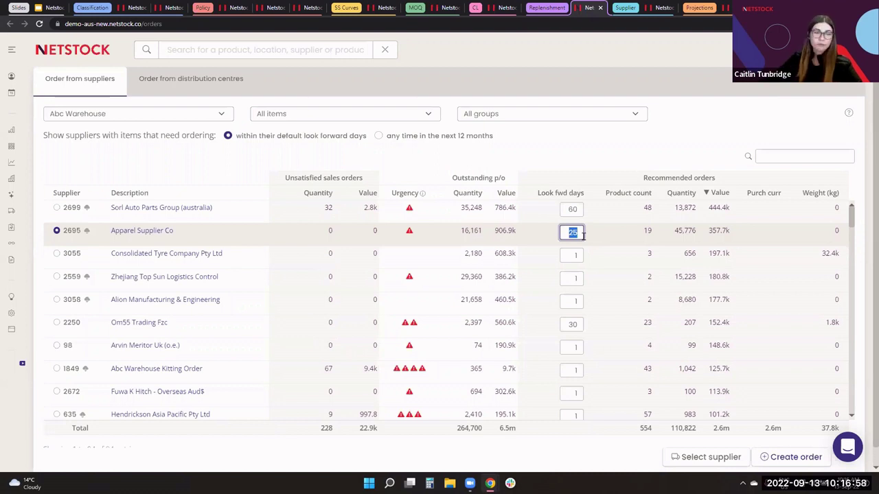
{"action": "type", "text": "60"}
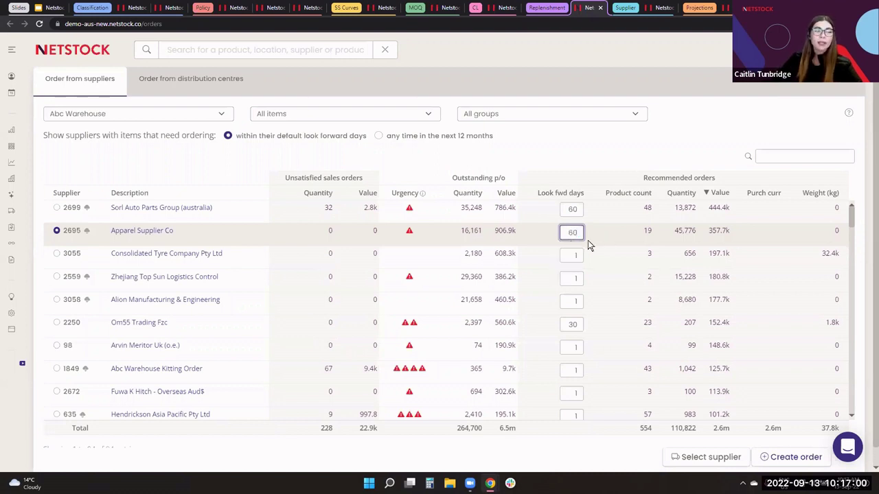
{"action": "left_click", "coordinate": [588, 240]}
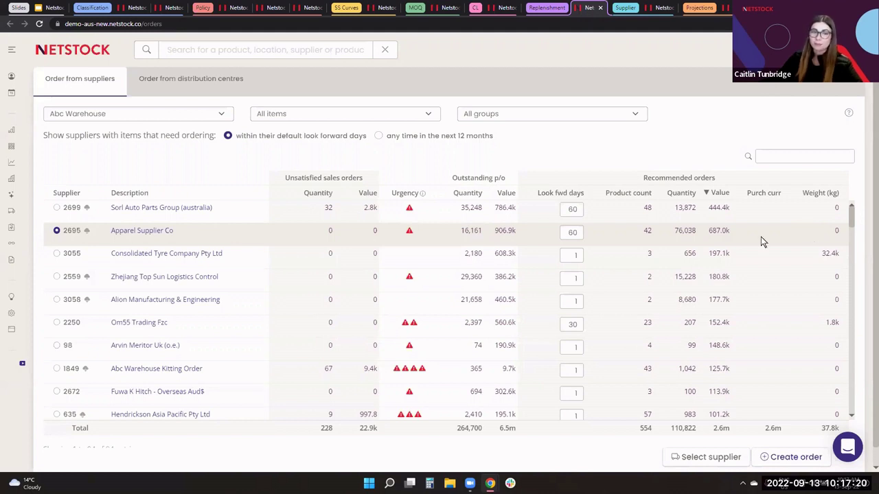
{"action": "left_click_drag", "start_coordinate": [709, 233], "coordinate": [729, 234]}
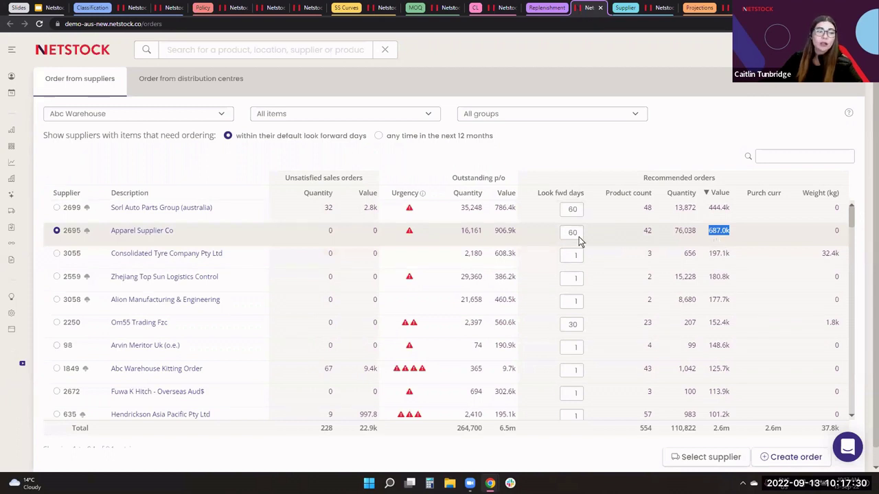
- Set the look forward days of Apparel Supplier Co to 25, create its order and dismiss the notice
{"action": "left_click_drag", "start_coordinate": [579, 234], "coordinate": [561, 236]}
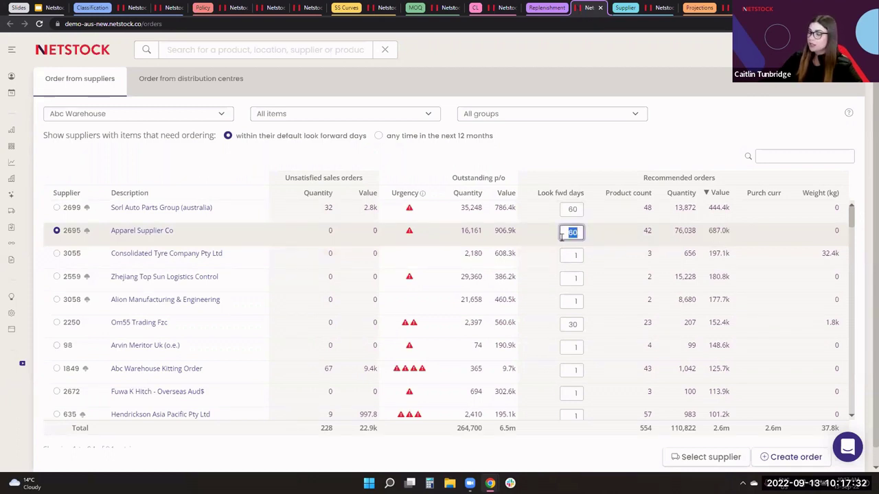
{"action": "type", "text": "25"}
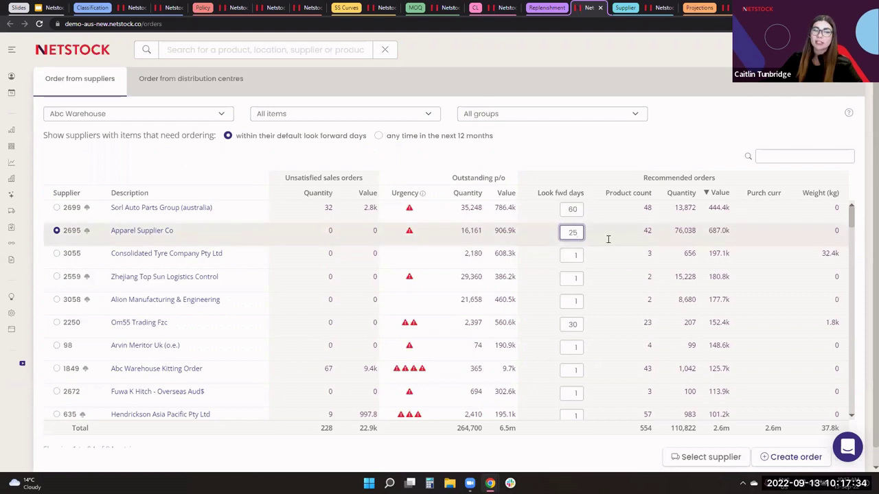
{"action": "left_click", "coordinate": [608, 239]}
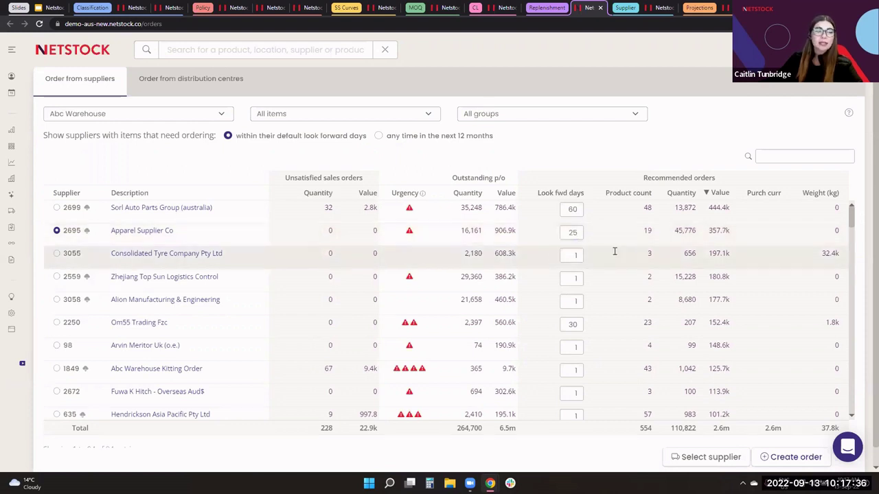
{"action": "left_click", "coordinate": [786, 465]}
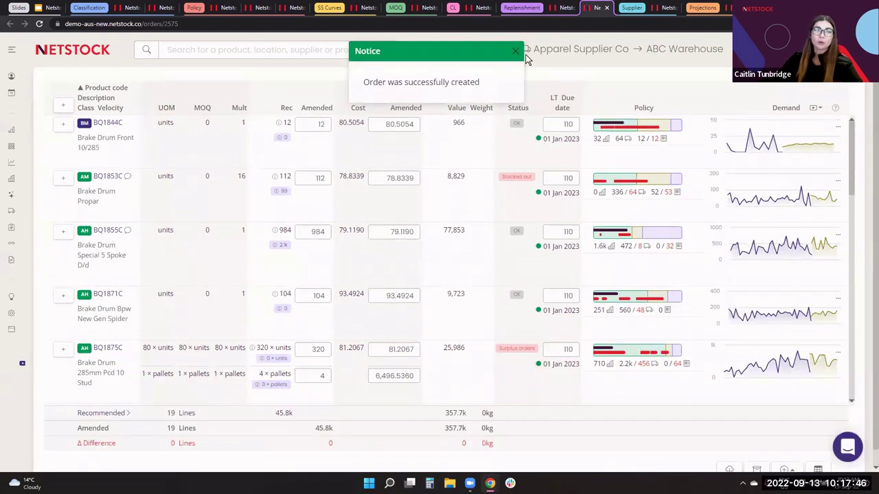
{"action": "left_click", "coordinate": [516, 53]}
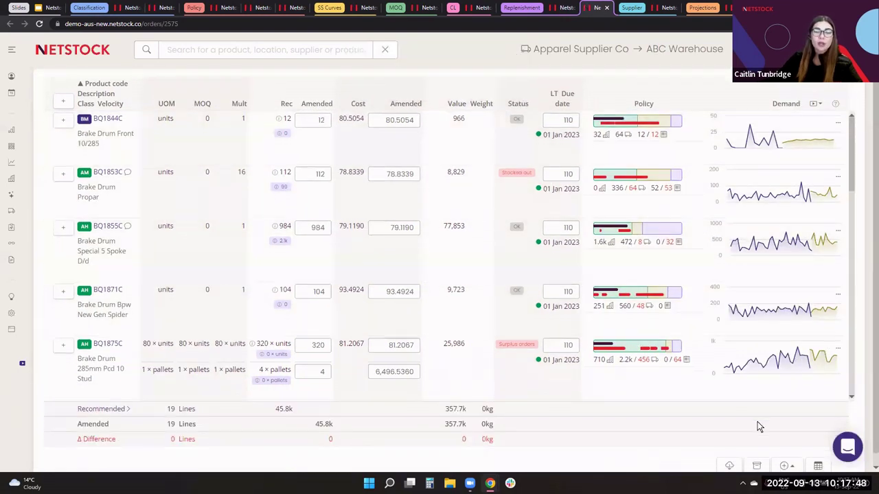
- List the top-up items available for the Apparel Supplier Co order and select all of them
{"action": "left_click", "coordinate": [787, 453]}
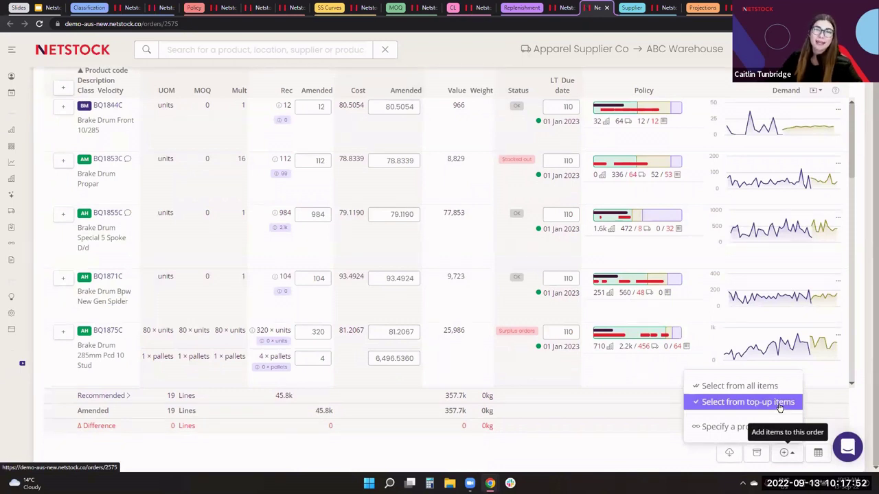
{"action": "left_click", "coordinate": [721, 404]}
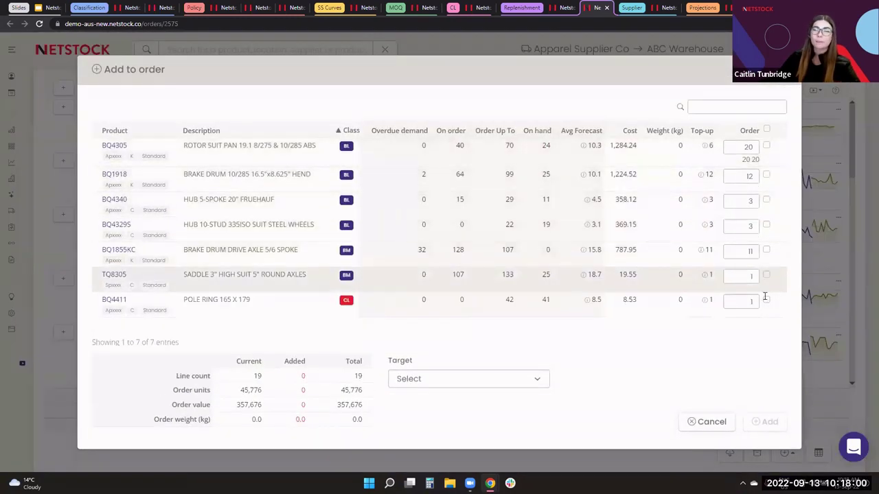
{"action": "left_click", "coordinate": [766, 129]}
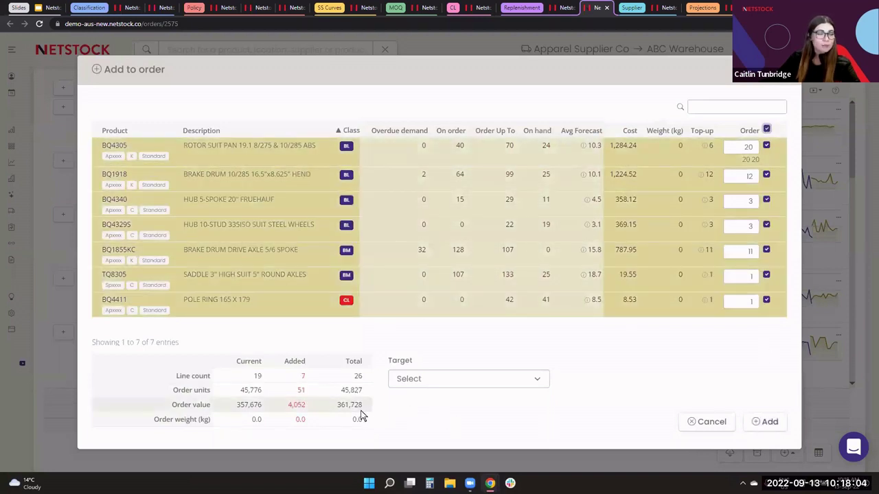
- Check the total order value with the top-up items, choose Cost as the target, and cancel adding the items
{"action": "left_click_drag", "start_coordinate": [364, 411], "coordinate": [336, 409]}
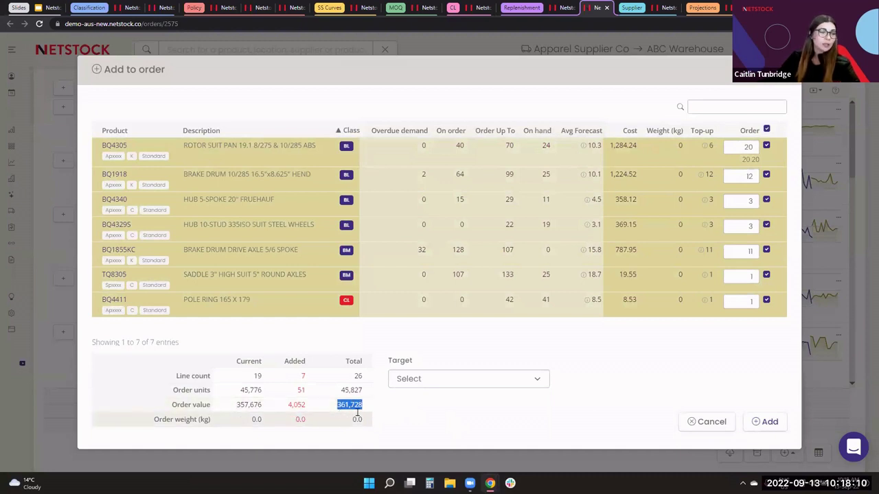
{"action": "left_click", "coordinate": [429, 380]}
{"action": "left_click", "coordinate": [406, 421]}
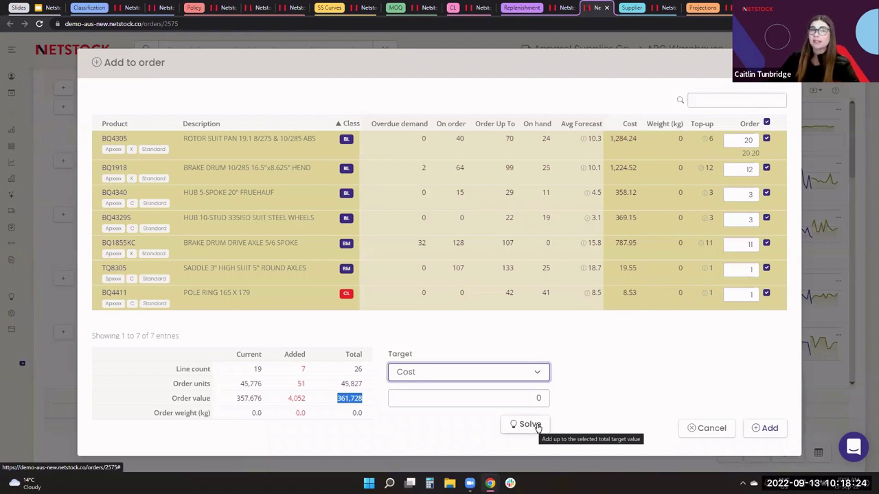
{"action": "left_click", "coordinate": [707, 428]}
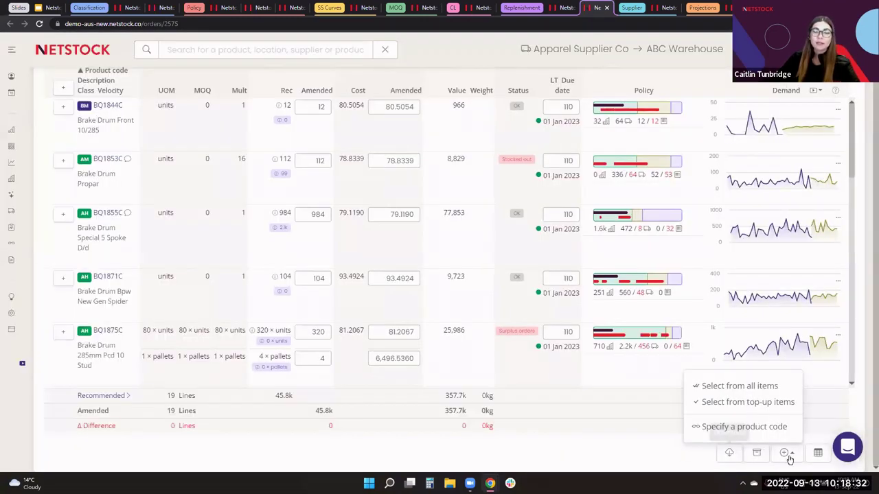
{"action": "left_click", "coordinate": [640, 440]}
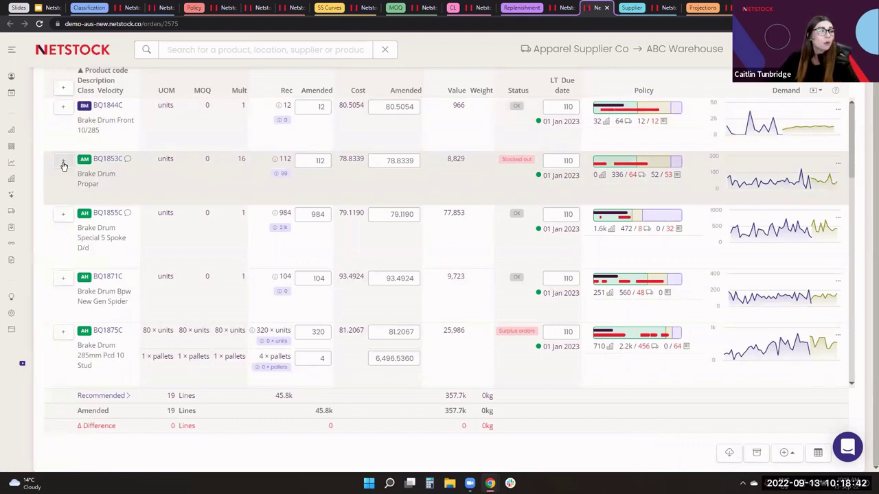
- Expand the BQ1853C order line and move the product to the ABC WHOLESALE order created on 30 Aug 2022
{"action": "left_click", "coordinate": [61, 167]}
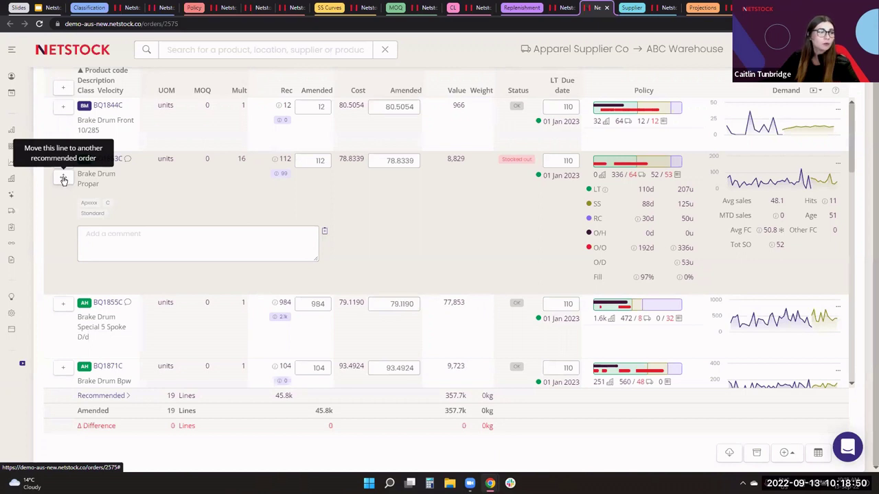
{"action": "left_click", "coordinate": [63, 180]}
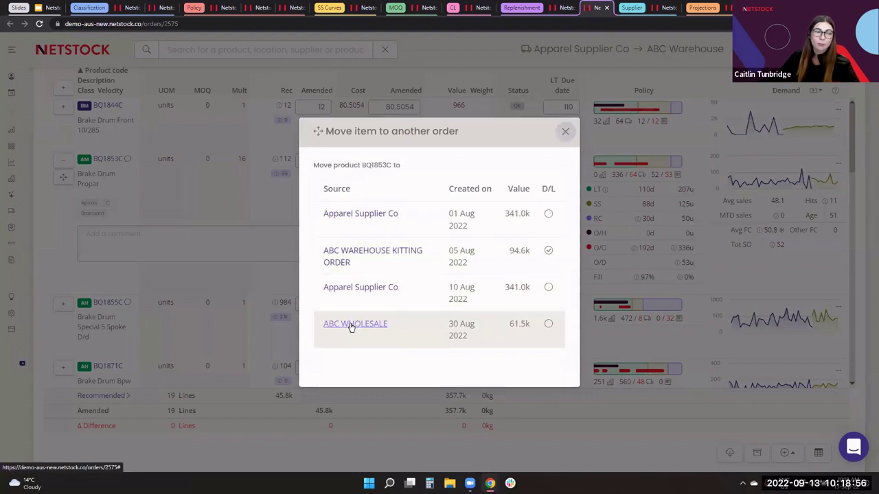
{"action": "left_click", "coordinate": [359, 323]}
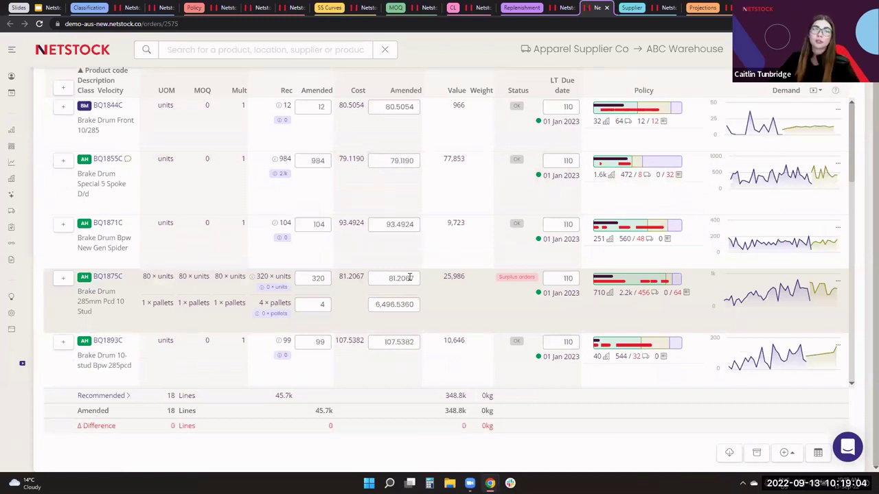
- Open the supplier performance page and examine ABC Warehouse's historical, overdue, open and future order value charts
{"action": "left_click", "coordinate": [663, 10]}
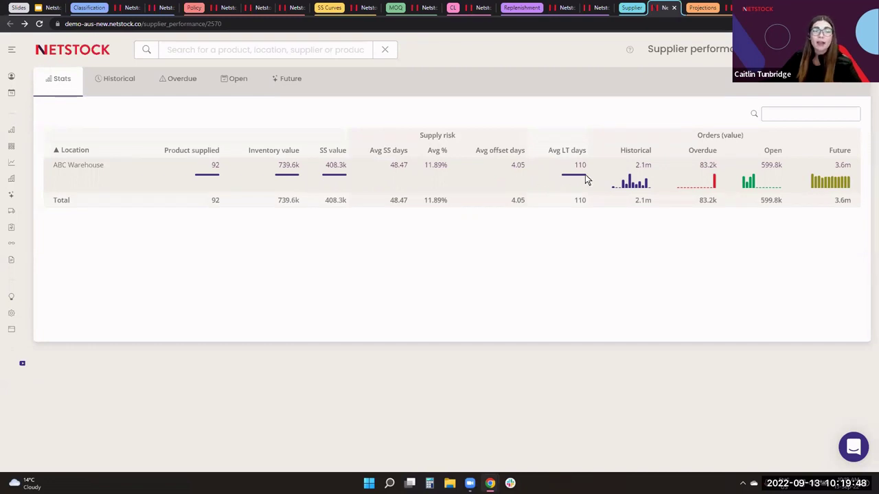
{"action": "mouse_move", "coordinate": [624, 190]}
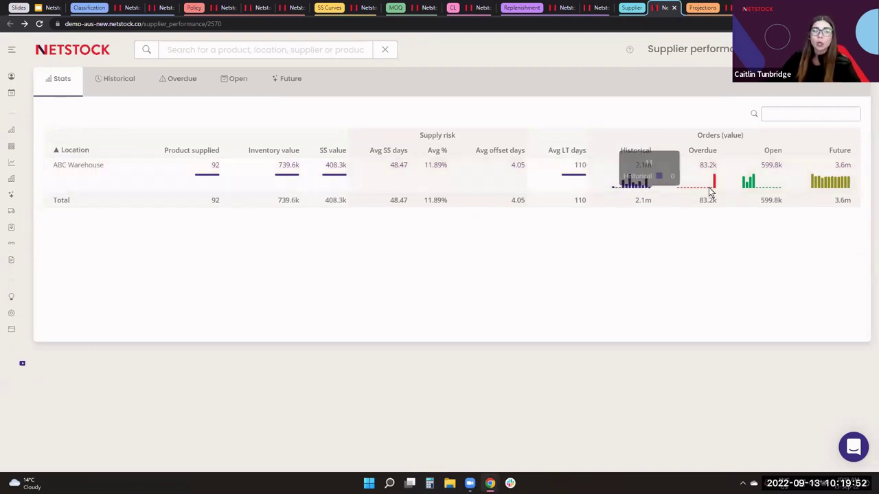
{"action": "mouse_move", "coordinate": [715, 185]}
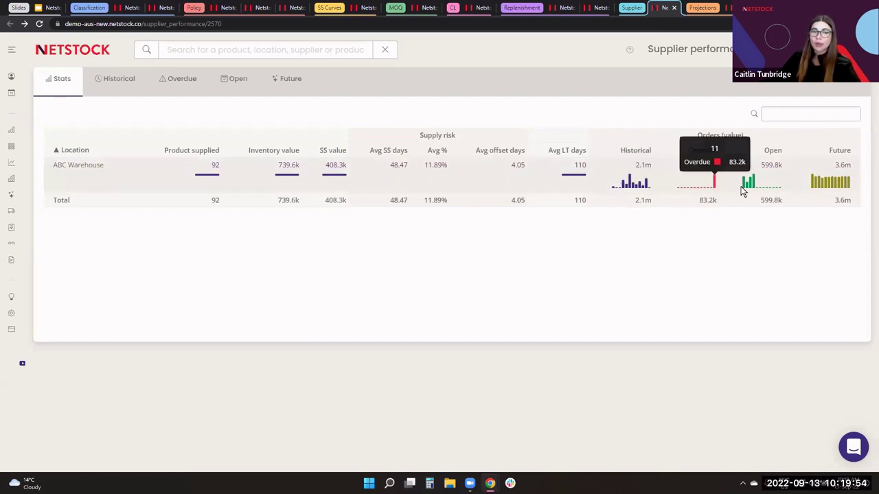
{"action": "mouse_move", "coordinate": [748, 190]}
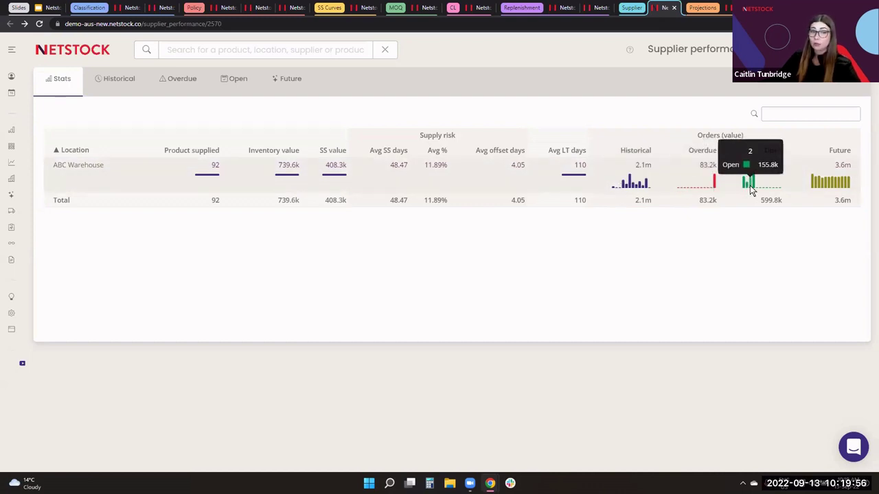
{"action": "mouse_move", "coordinate": [814, 189]}
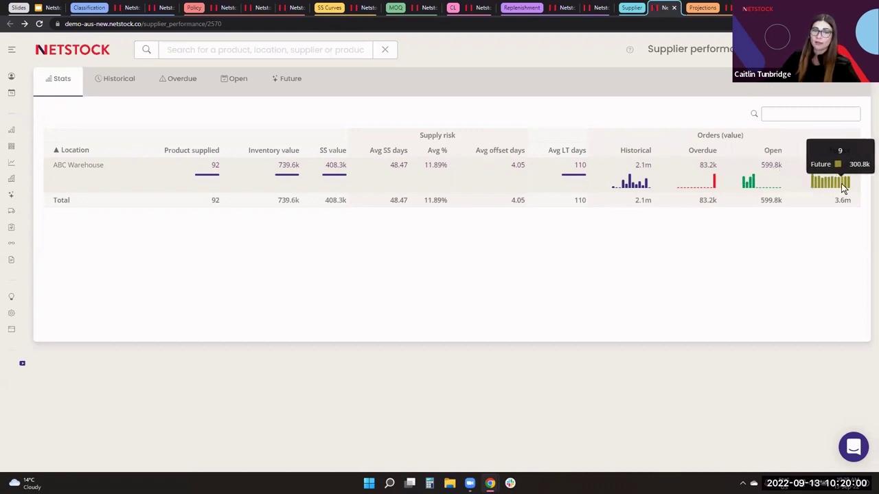
- Open the summary by month of the supplier's future purchase orders and review the monthly quantities and total of BQ1844C
{"action": "left_click", "coordinate": [294, 92]}
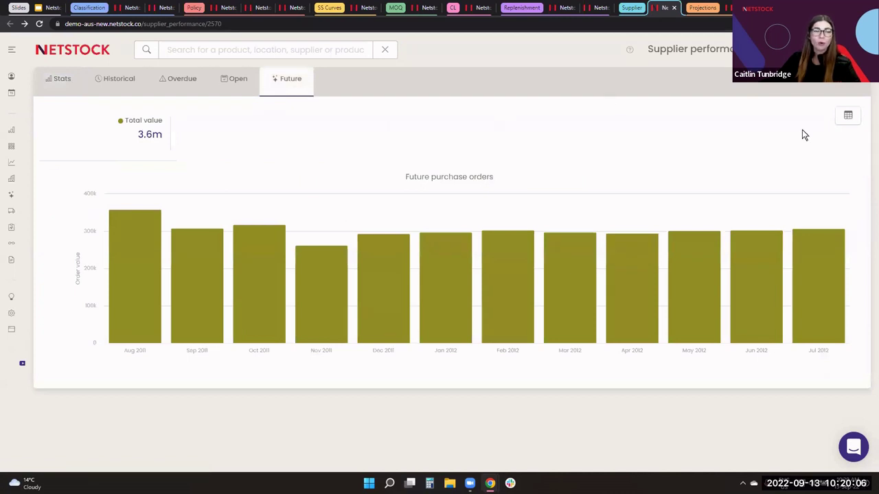
{"action": "left_click", "coordinate": [848, 116]}
{"action": "left_click", "coordinate": [685, 262]}
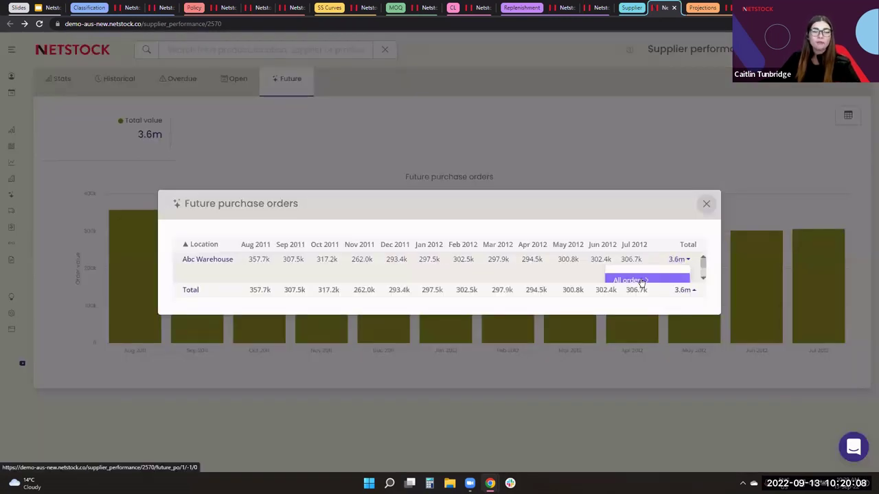
{"action": "scroll", "coordinate": [664, 280], "scroll_direction": "down", "scroll_amount": 2}
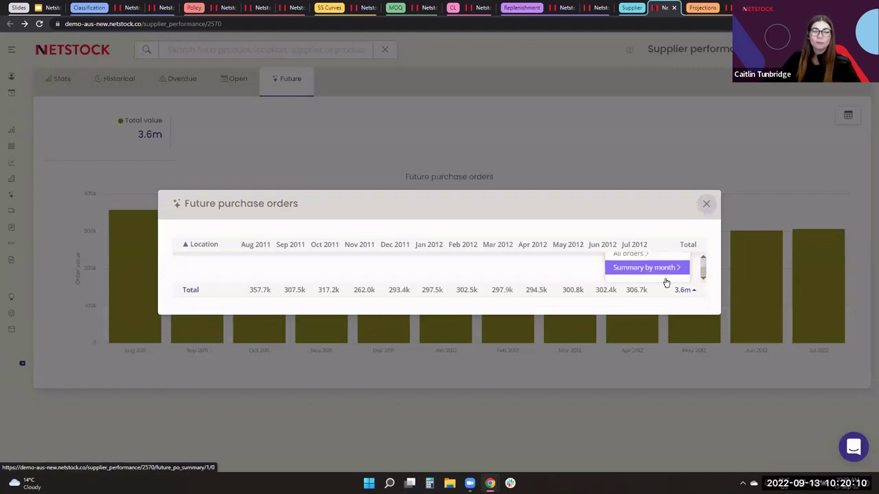
{"action": "left_click", "coordinate": [663, 269]}
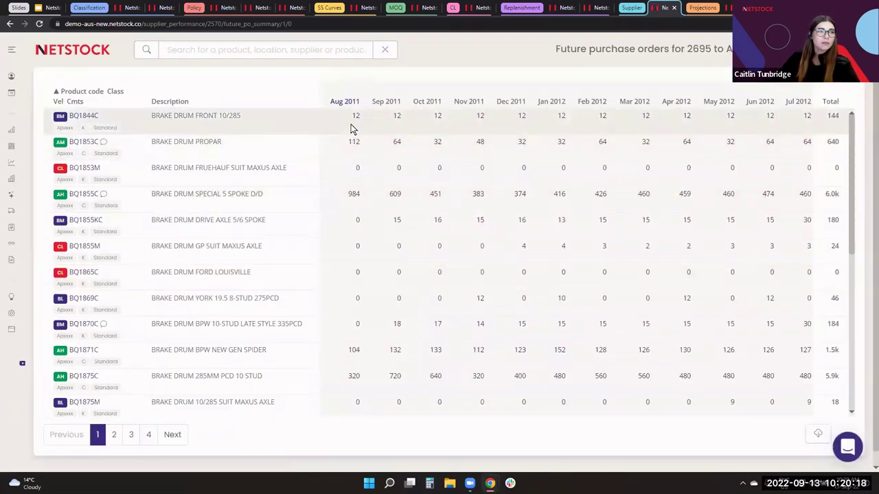
{"action": "left_click_drag", "start_coordinate": [375, 124], "coordinate": [818, 119]}
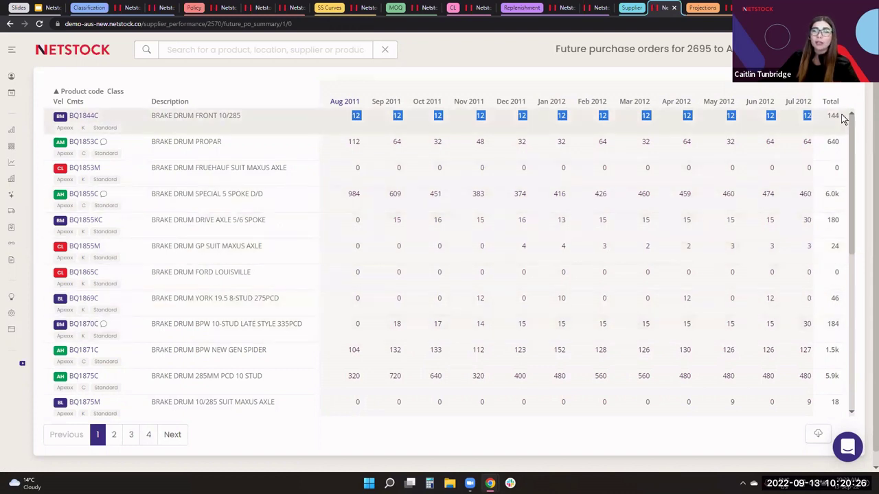
{"action": "double_click", "coordinate": [833, 115]}
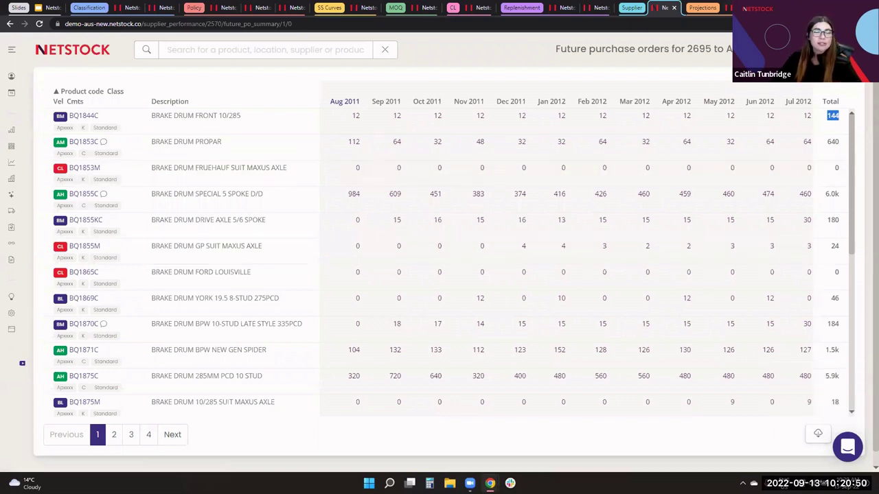
- Open the projections page, check its supplier filter, and examine the summary charts, including the August 2011 receipts
{"action": "left_click", "coordinate": [743, 8]}
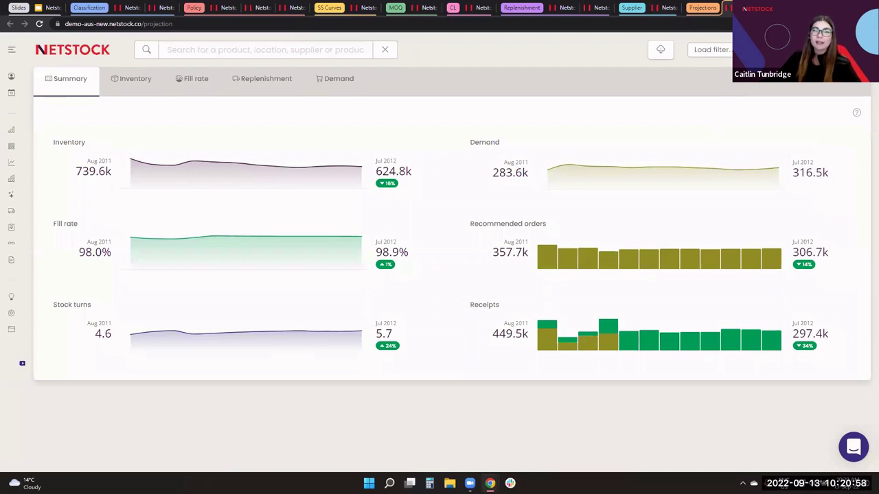
{"action": "left_click", "coordinate": [856, 49]}
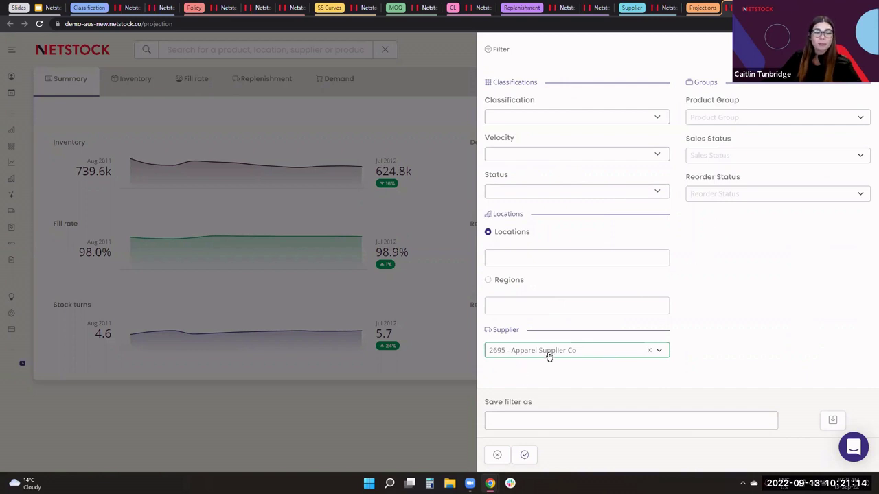
{"action": "left_click", "coordinate": [417, 90]}
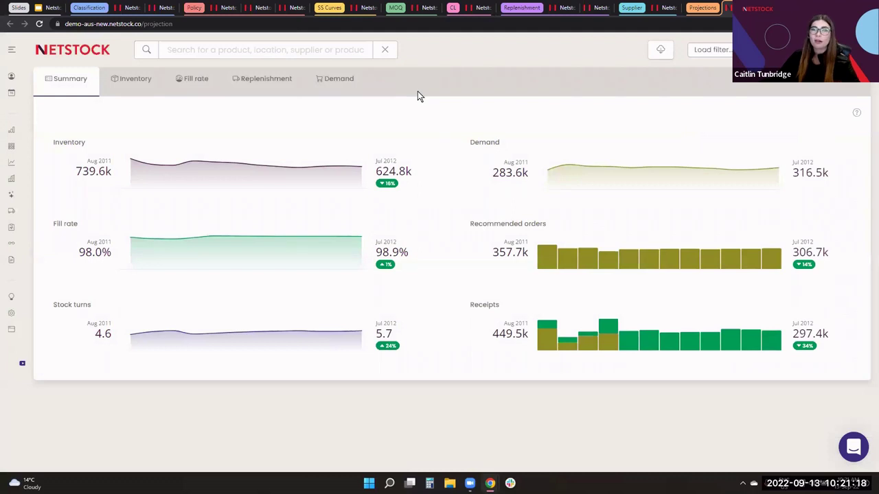
{"action": "mouse_move", "coordinate": [142, 169]}
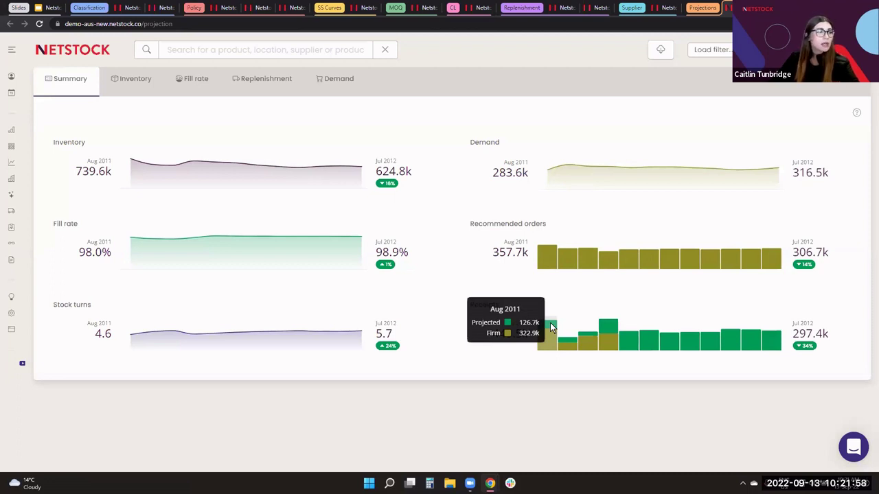
- View the replenishment projection as a table, review its recommended orders, projected receipts and firm receipts by month, and close it
{"action": "left_click", "coordinate": [248, 79]}
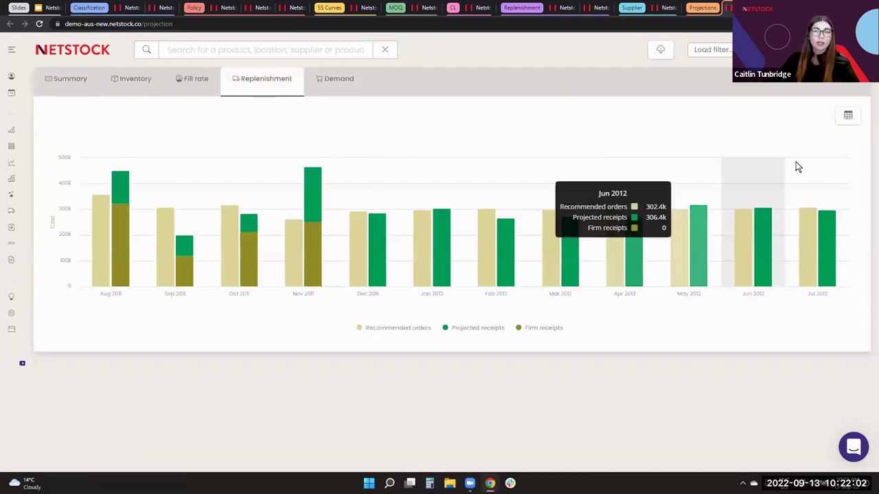
{"action": "left_click", "coordinate": [849, 117]}
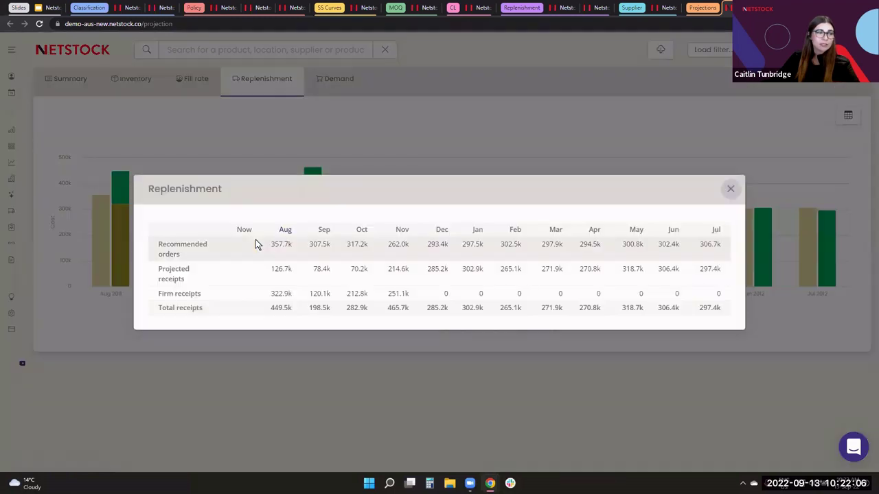
{"action": "left_click_drag", "start_coordinate": [255, 245], "coordinate": [721, 252]}
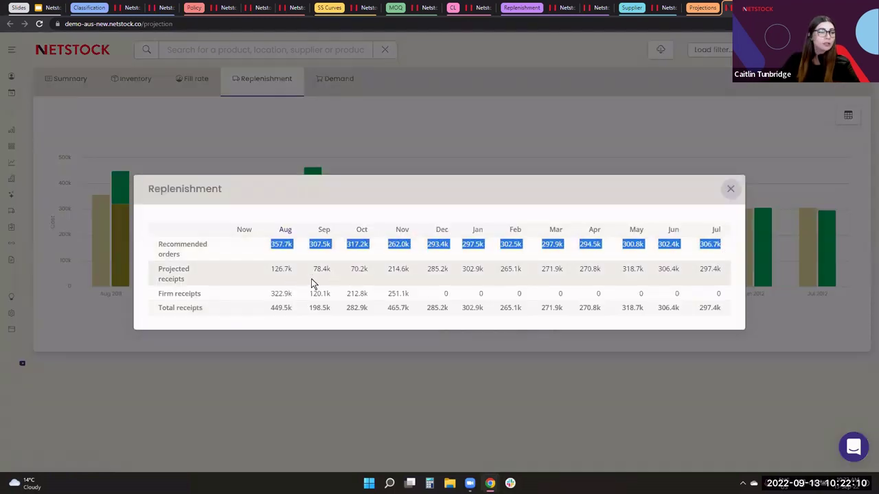
{"action": "left_click_drag", "start_coordinate": [263, 273], "coordinate": [689, 287]}
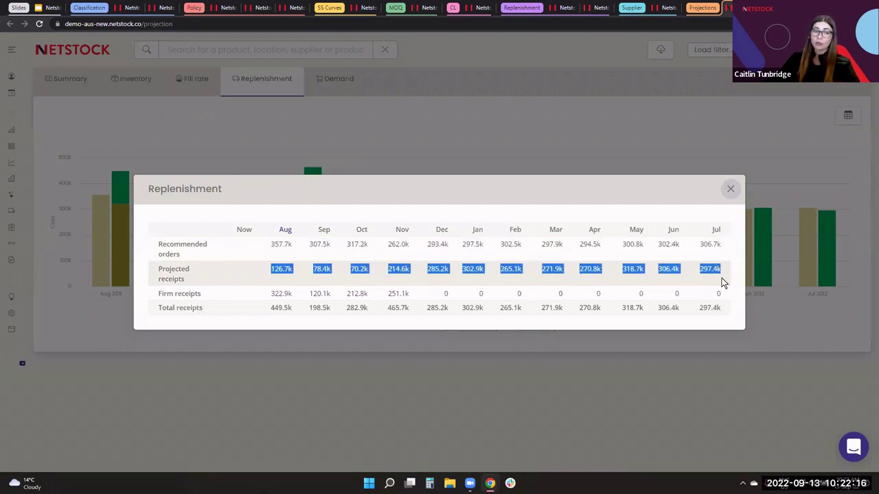
{"action": "left_click_drag", "start_coordinate": [273, 300], "coordinate": [408, 298]}
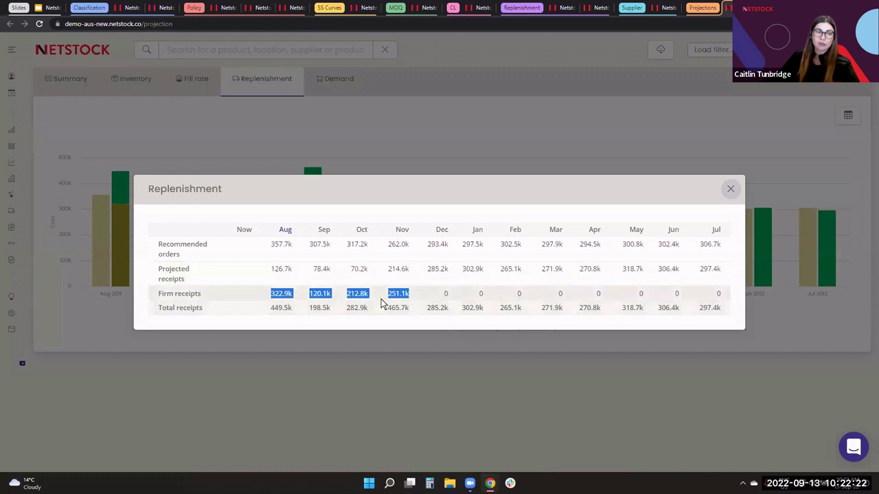
{"action": "left_click", "coordinate": [732, 190]}
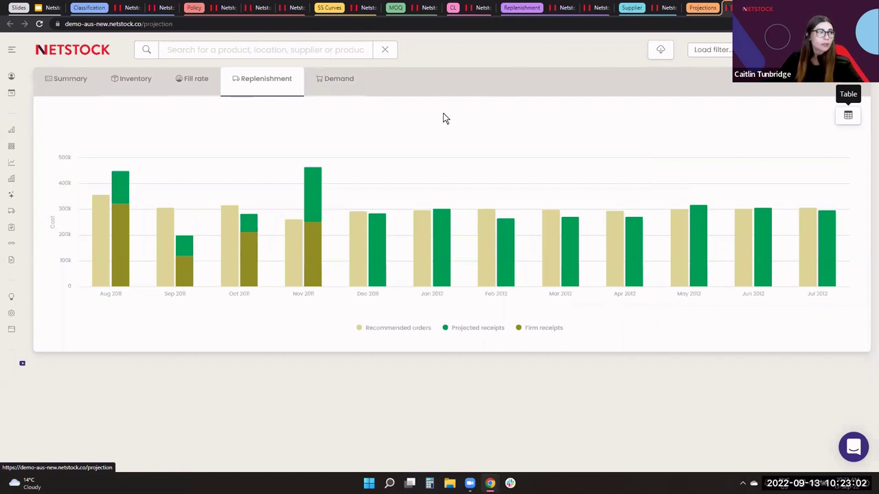
{"action": "left_click", "coordinate": [47, 7]}
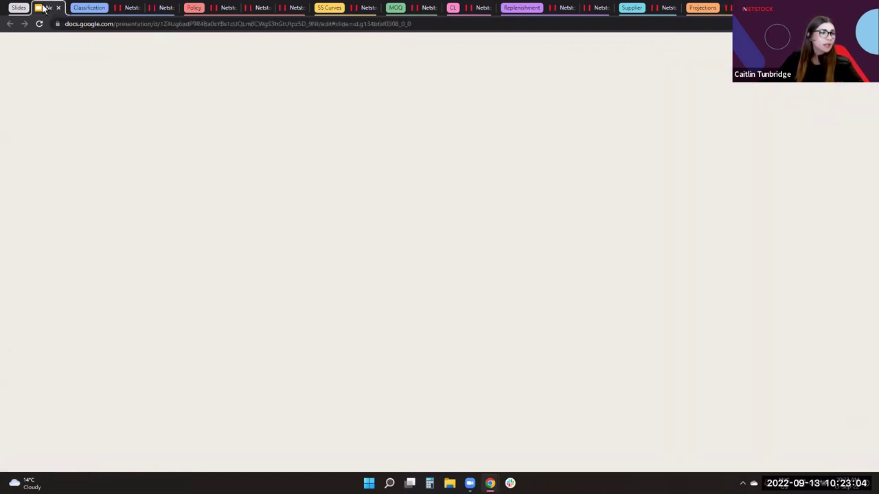
{"action": "key", "text": "Right"}
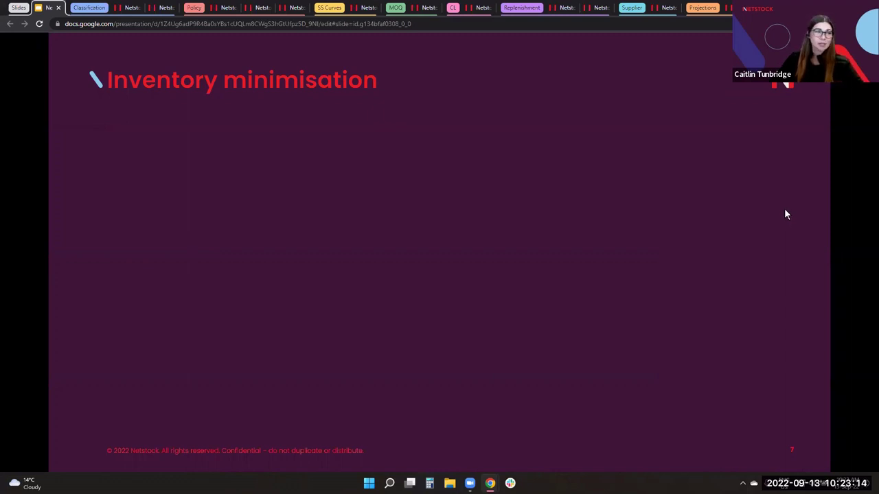
{"action": "key", "text": "Right"}
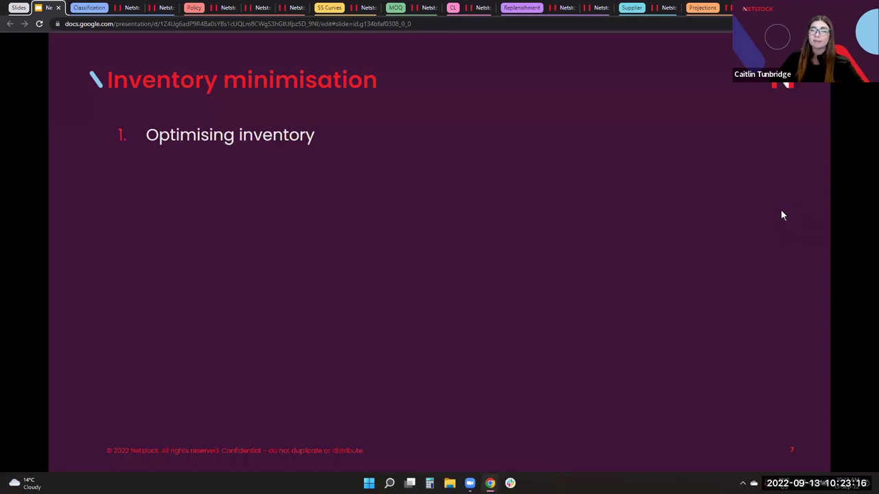